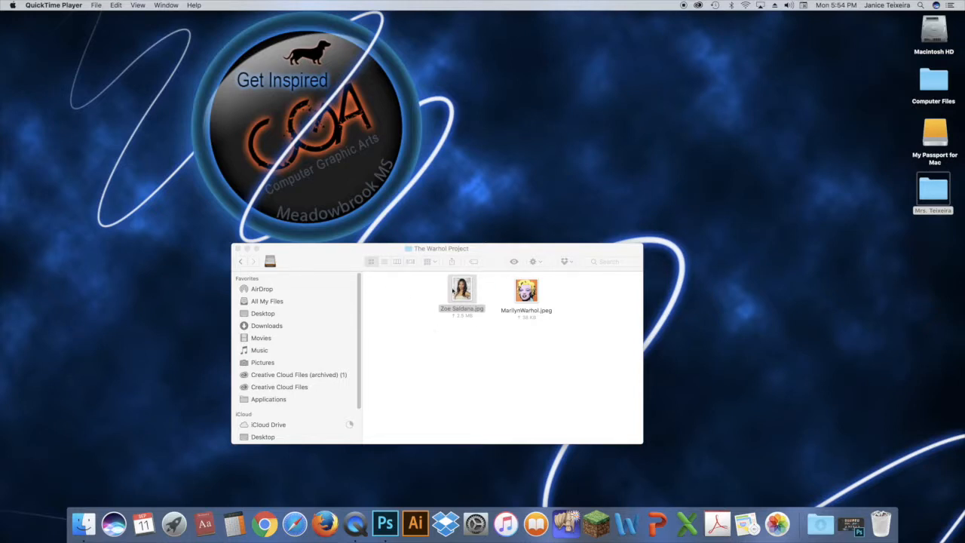
Open Zoe Saldana.jpg from The Warhol Project folder in Adobe Photoshop
click(426, 295)
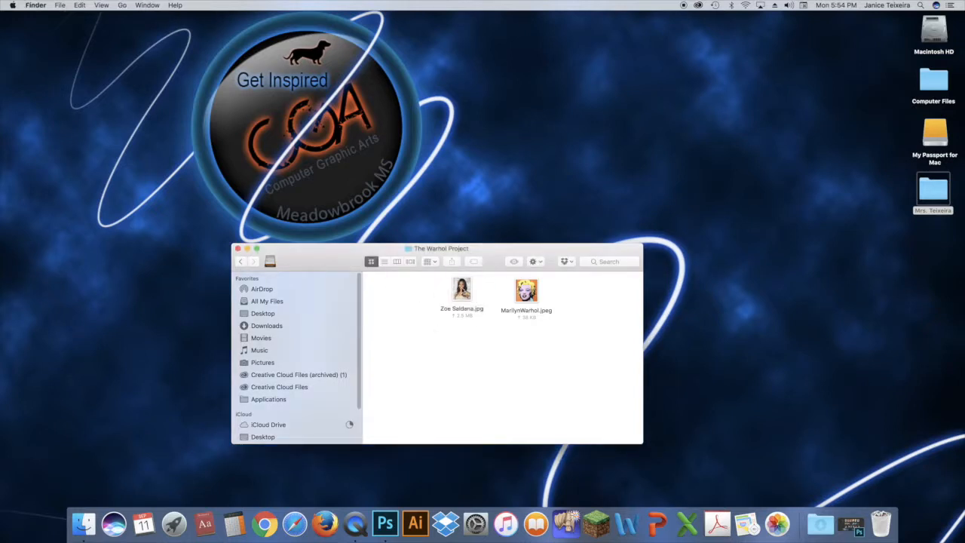
mouse_move(464, 285)
mouse_down()
mouse_move(399, 500)
mouse_move(466, 288)
mouse_up()
right_click(465, 287)
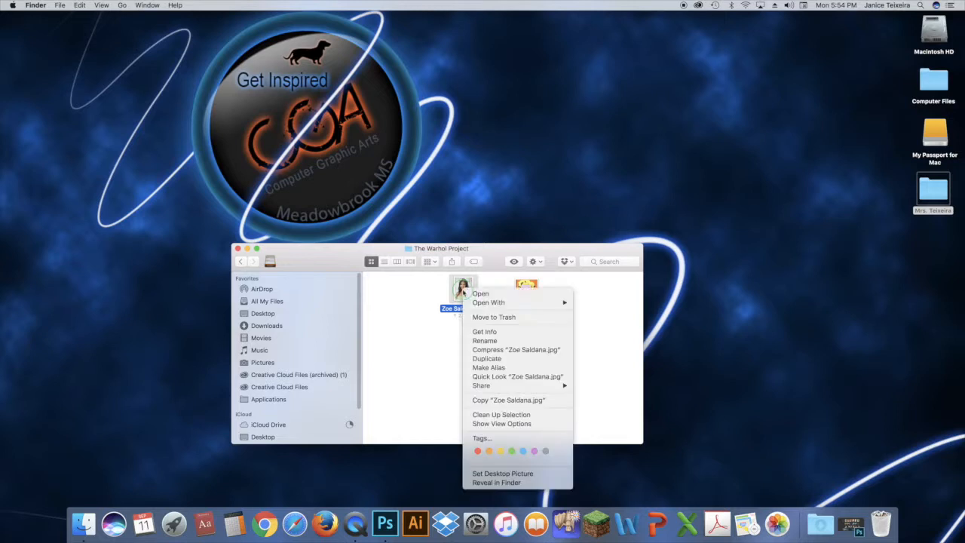
mouse_move(499, 303)
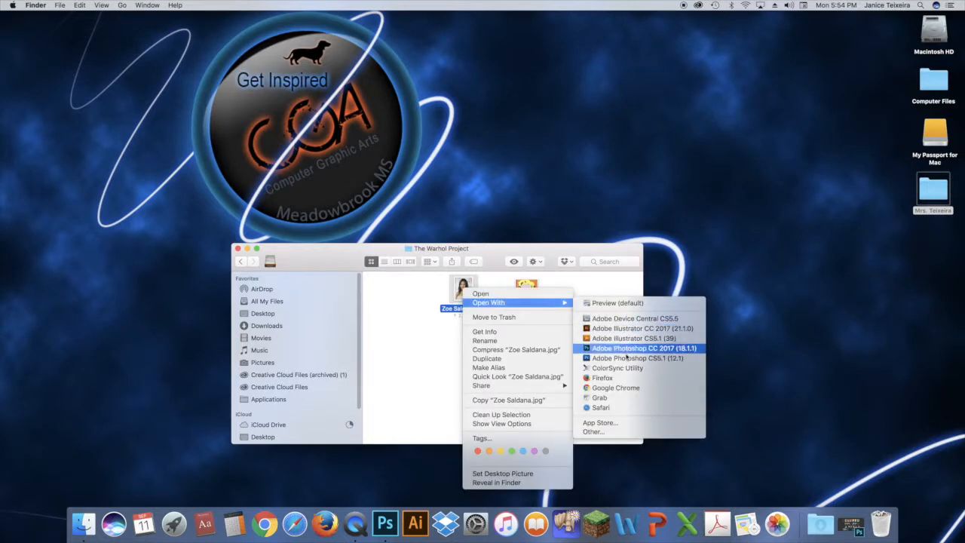
click(432, 351)
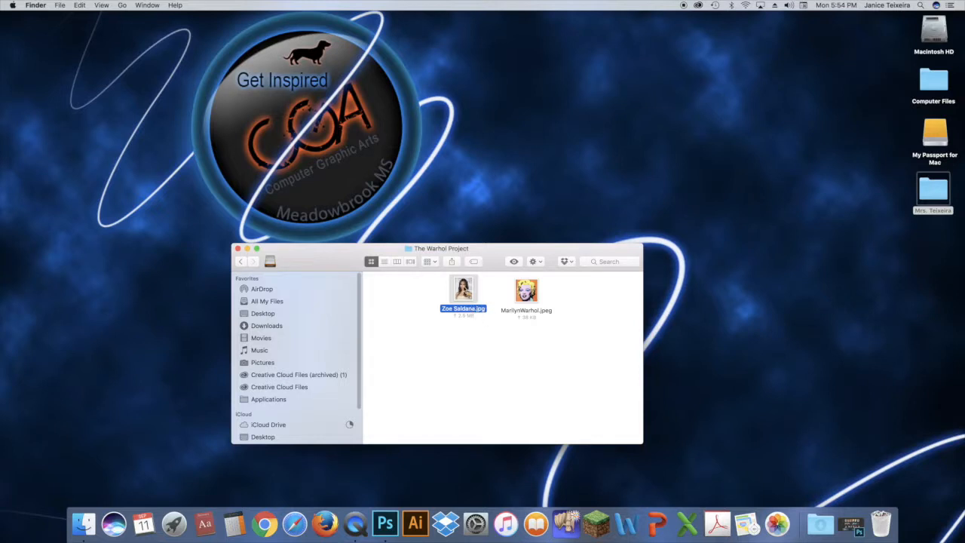
right_click(463, 290)
mouse_move(494, 300)
click(642, 344)
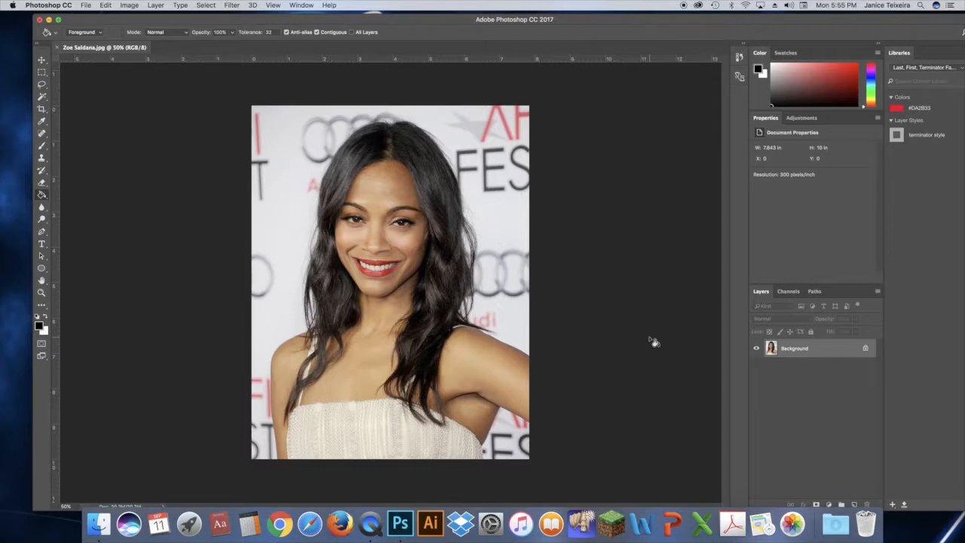
Set the Crop tool to W x H x Resolution with 11 in width, 14 in height and 300 px/in
click(42, 110)
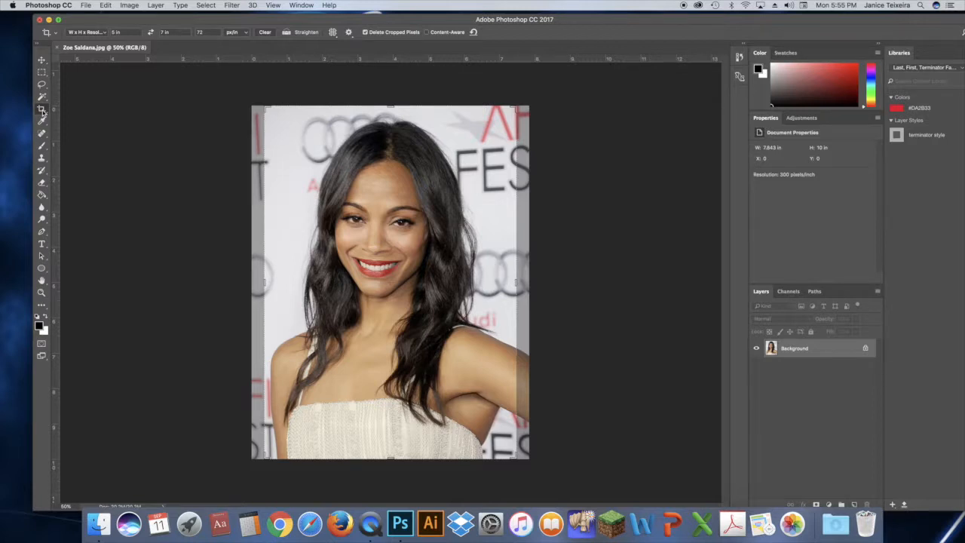
click(90, 31)
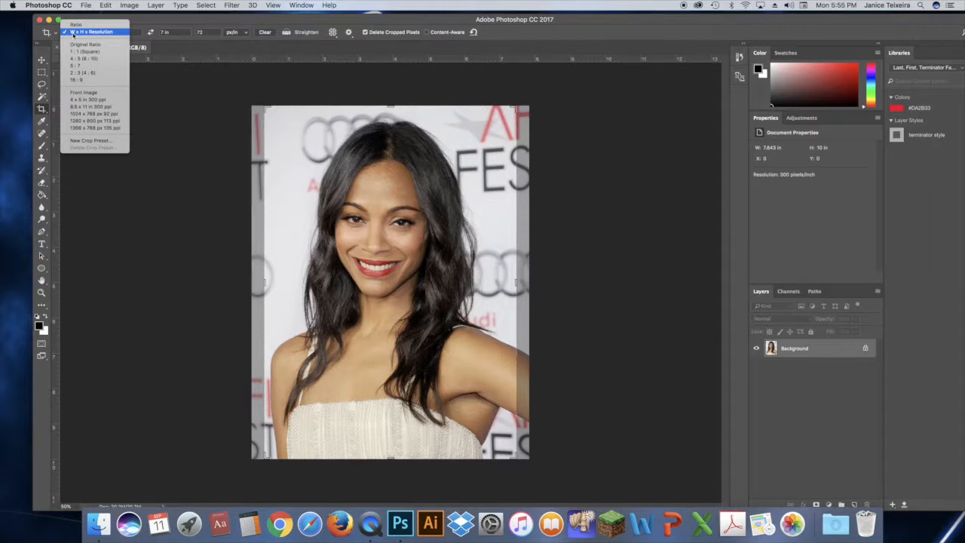
click(96, 33)
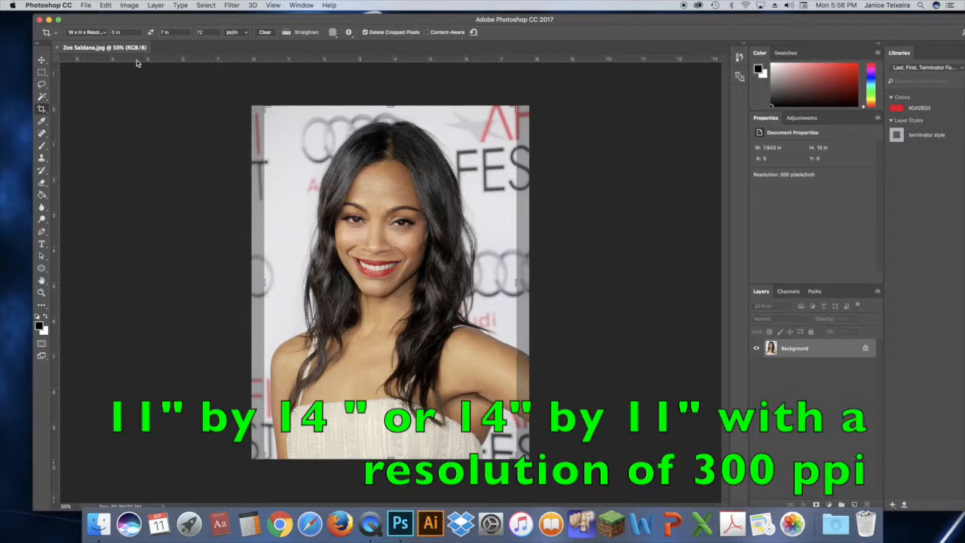
click(116, 32)
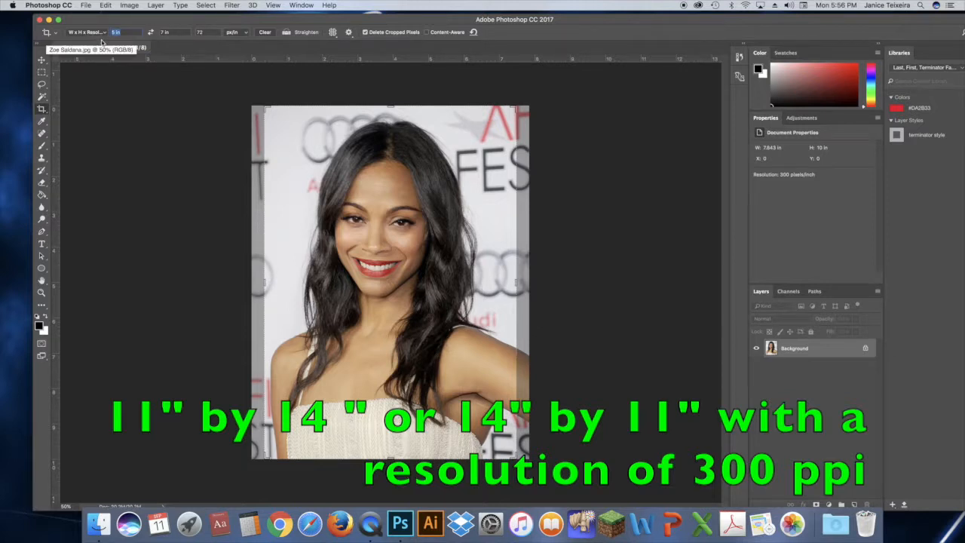
text(8)
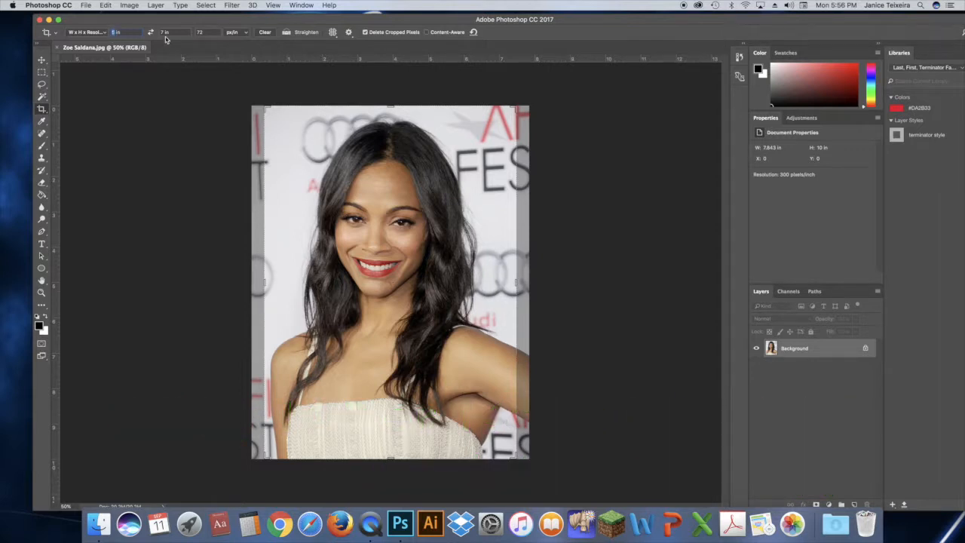
text(11)
click(165, 33)
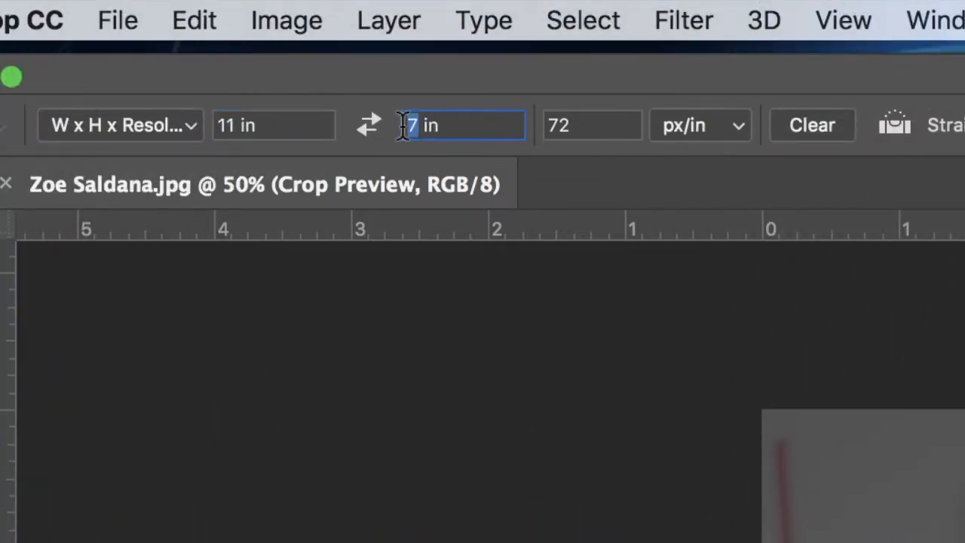
text(14)
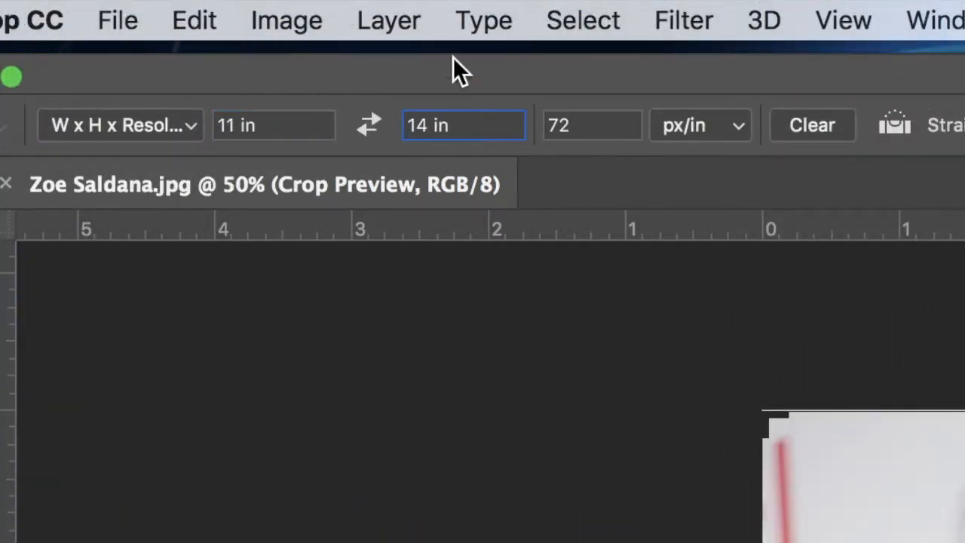
click(561, 124)
text(300)
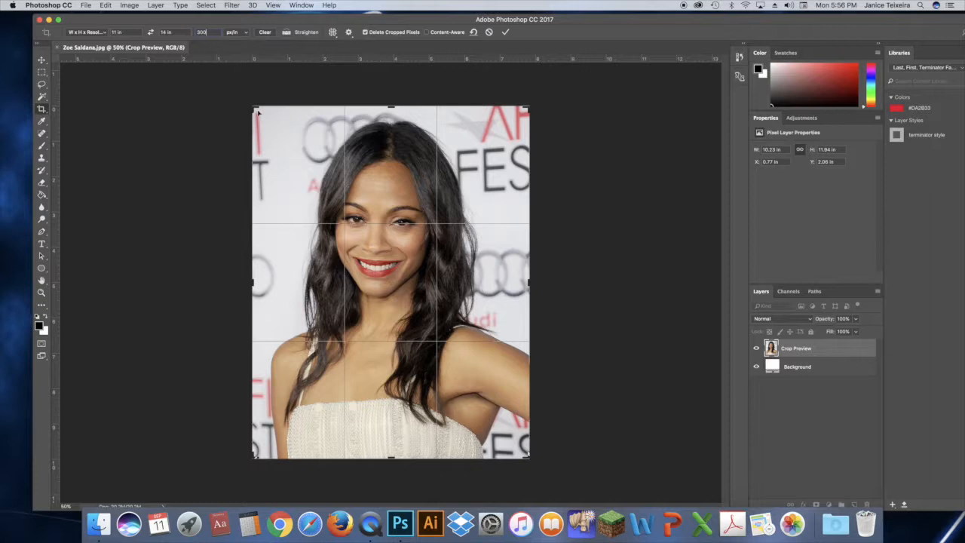
Apply the crop with the frame around the full portrait and fit the image on screen
mouse_move(257, 111)
mouse_down()
mouse_move(254, 104)
mouse_move(279, 126)
mouse_move(281, 113)
mouse_move(244, 95)
mouse_move(255, 107)
mouse_up()
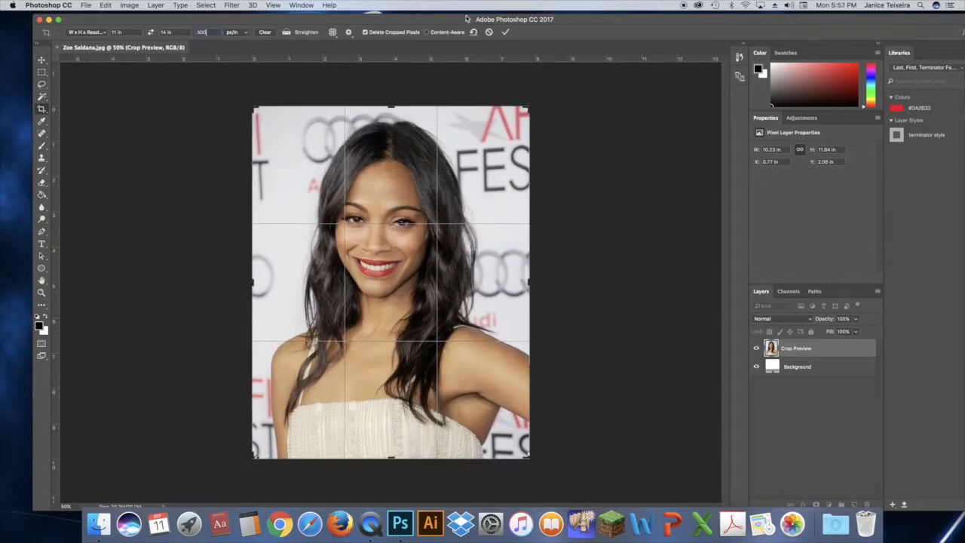
click(508, 33)
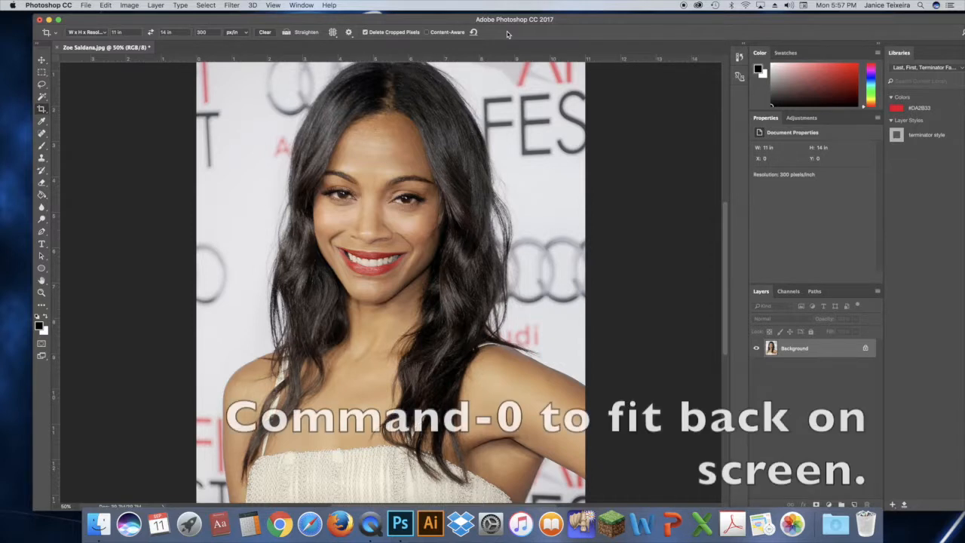
key(super+0)
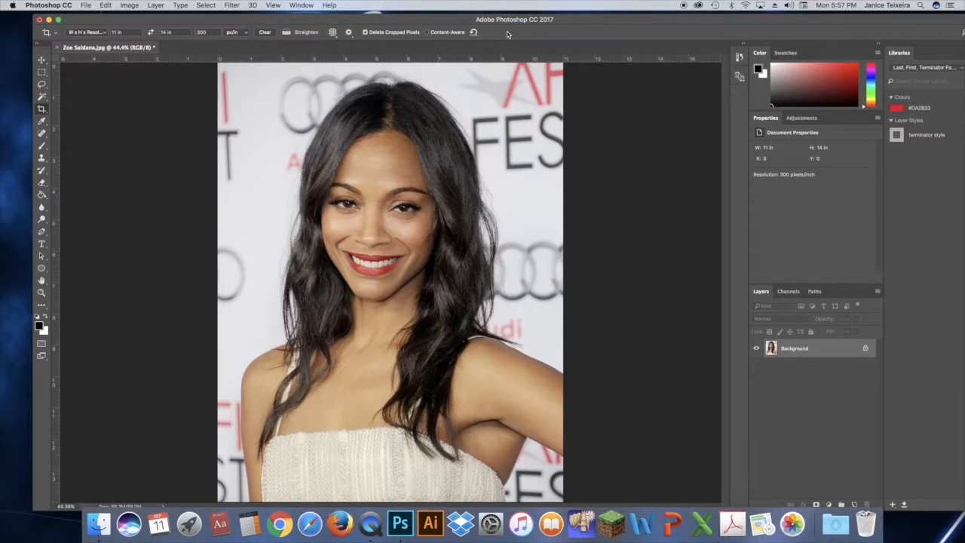
Check the cropped photo's width, height and resolution in Image Size
click(129, 5)
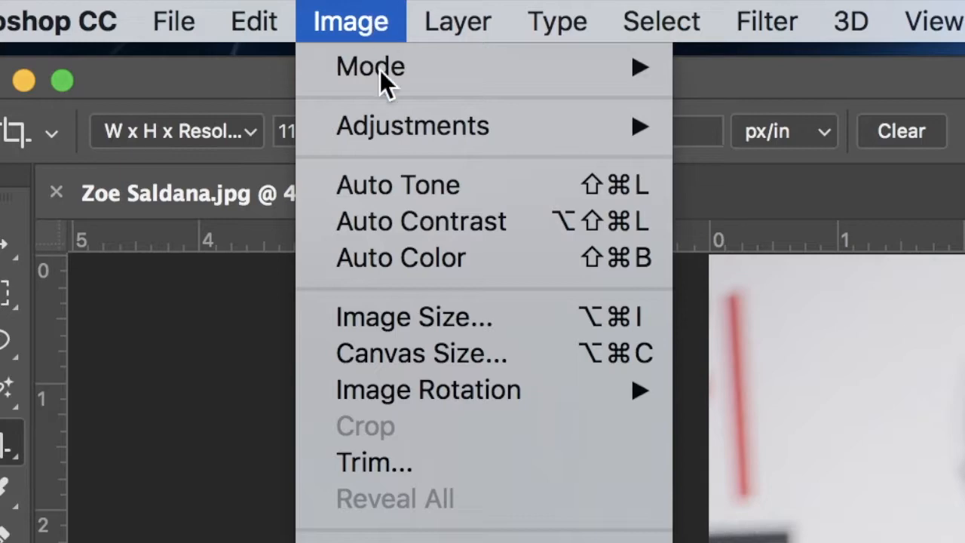
click(427, 331)
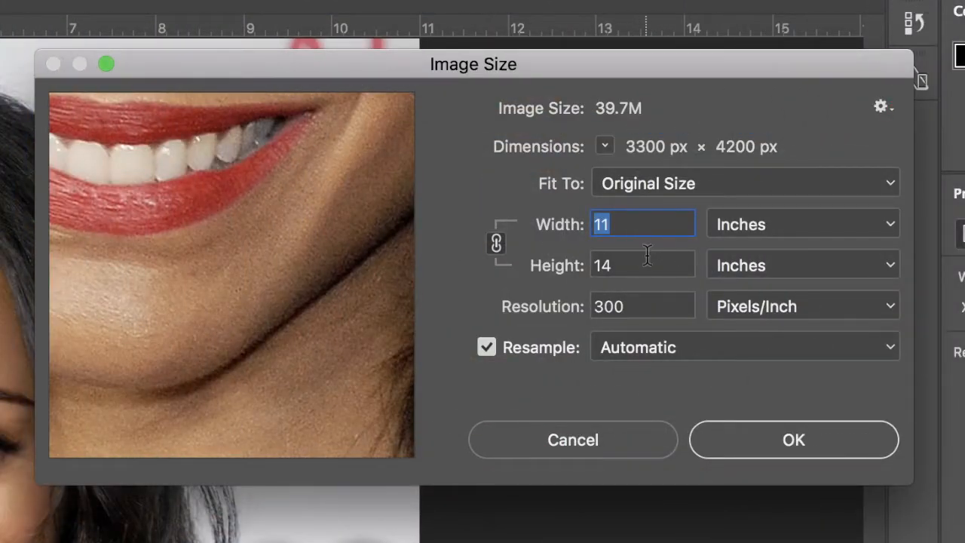
click(809, 436)
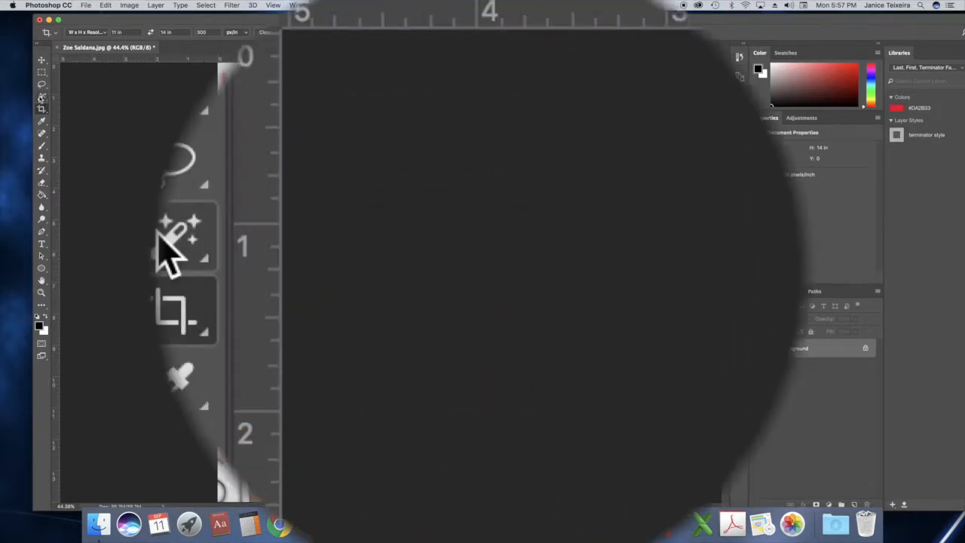
Select the woman's face, hair, body and dress with the Quick Selection tool, leaving out the background
click(41, 96)
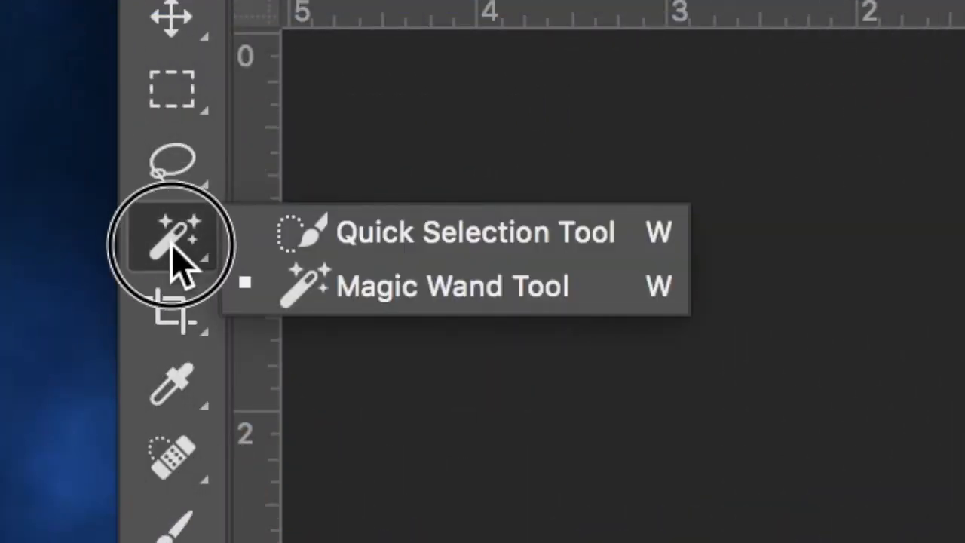
drag(171, 243, 373, 241)
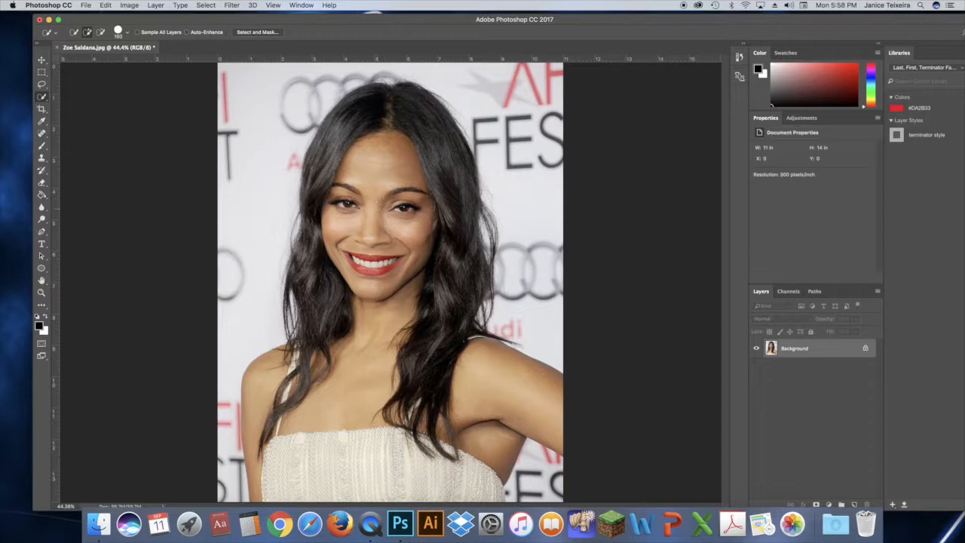
drag(393, 202, 388, 118)
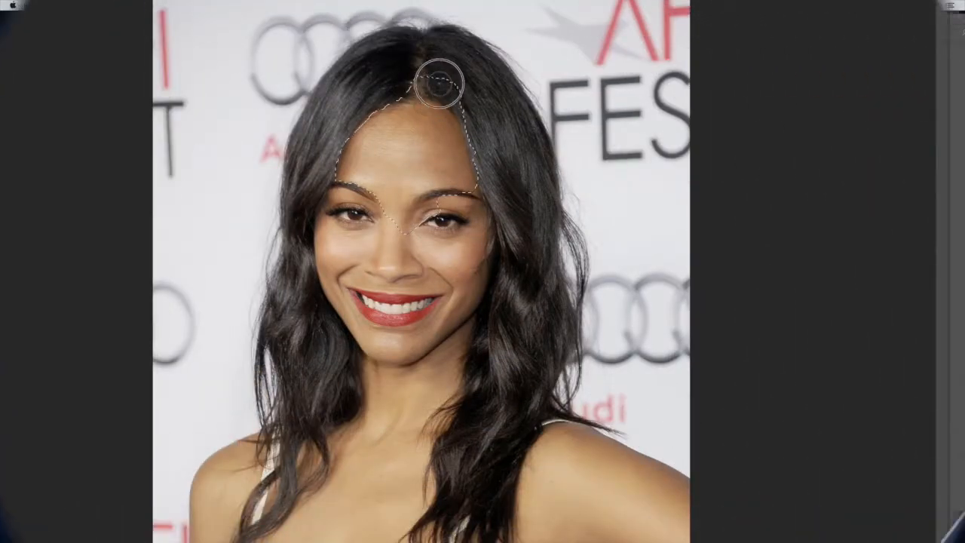
mouse_move(439, 83)
mouse_down()
mouse_move(411, 75)
mouse_move(414, 132)
mouse_move(444, 230)
mouse_move(430, 300)
mouse_move(399, 355)
mouse_move(394, 498)
mouse_up()
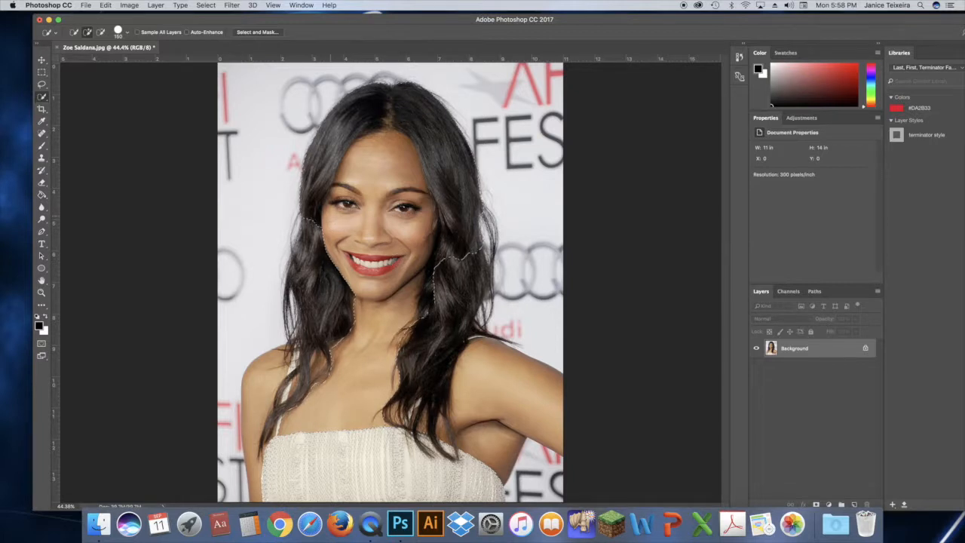
drag(324, 221, 320, 233)
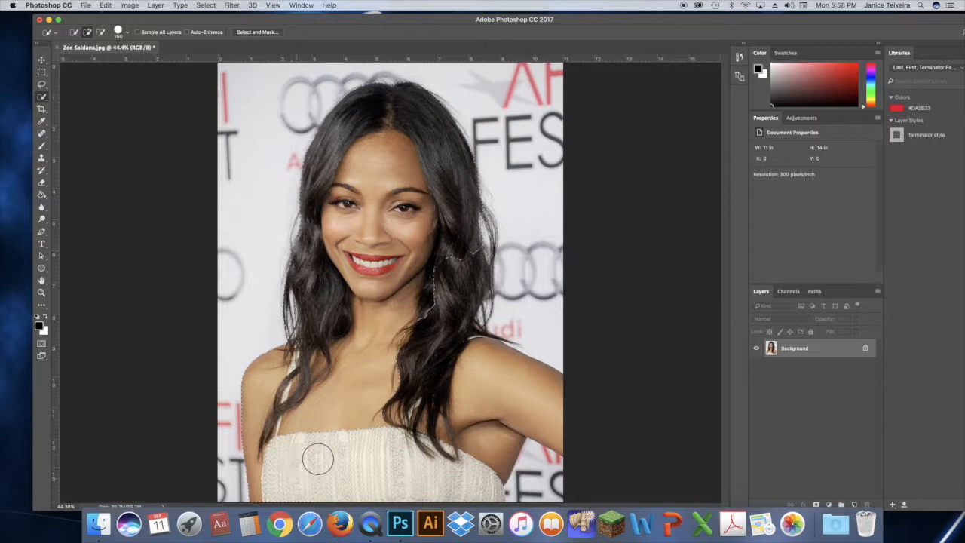
click(380, 464)
mouse_move(385, 394)
mouse_down()
mouse_move(433, 481)
mouse_move(454, 486)
mouse_up()
Examine the selection edge up close where the hair strands cross the shoulder of the raised arm
click(41, 292)
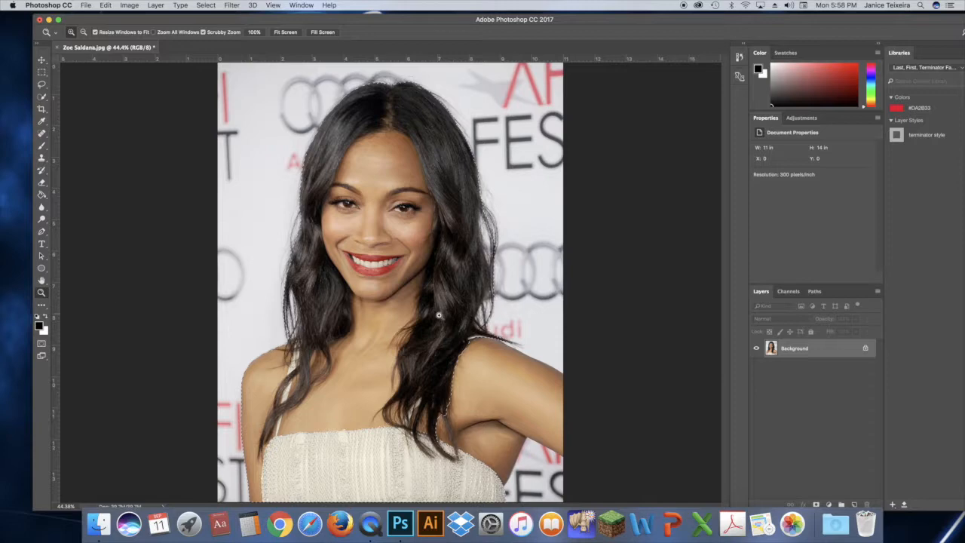
click(516, 344)
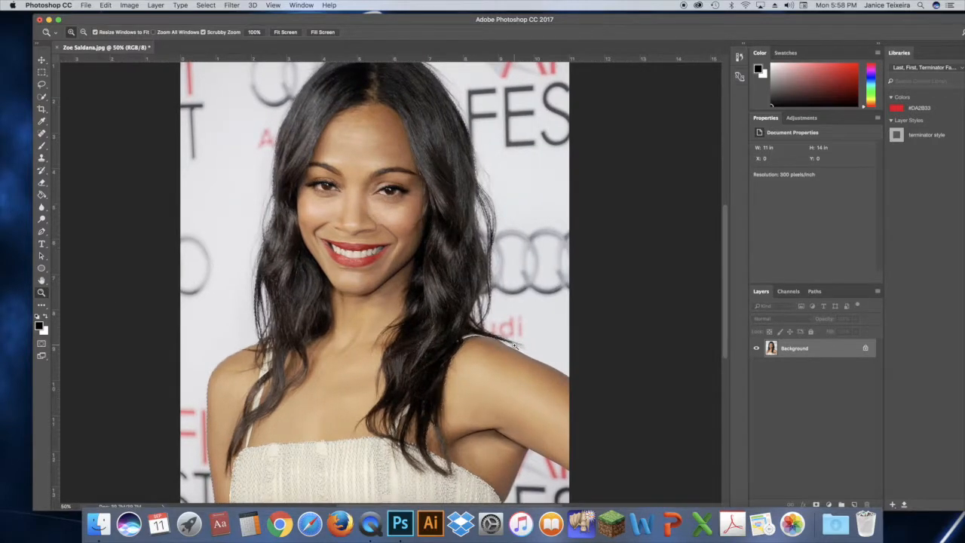
click(515, 344)
click(517, 345)
click(519, 347)
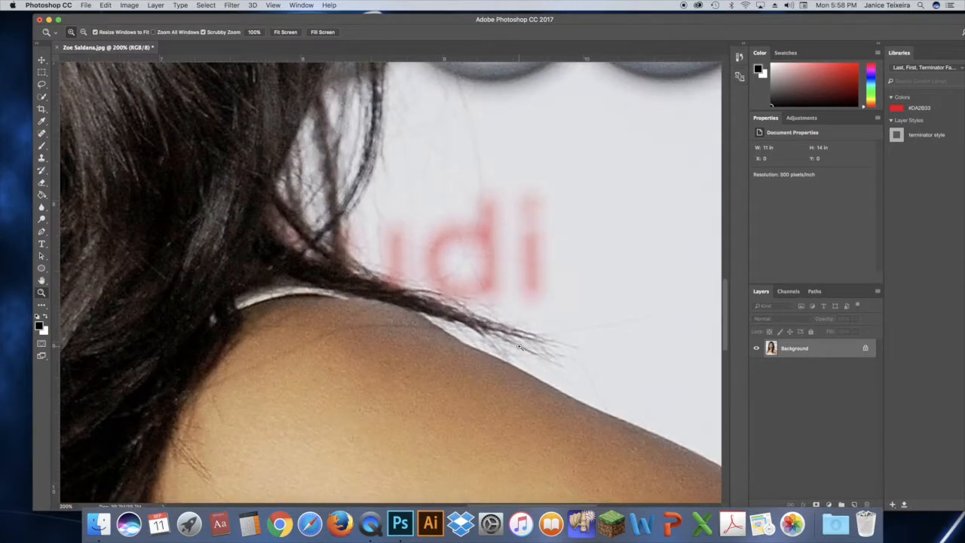
click(519, 347)
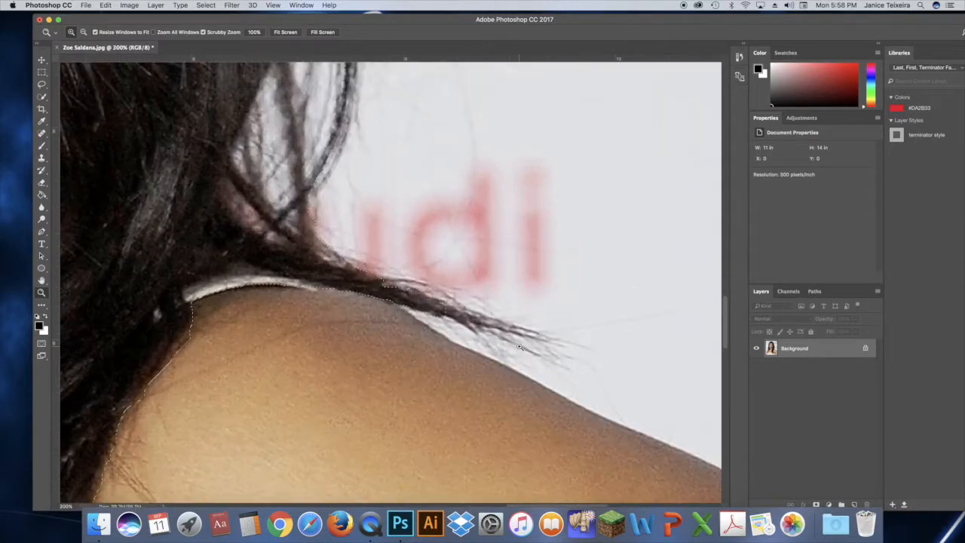
click(42, 96)
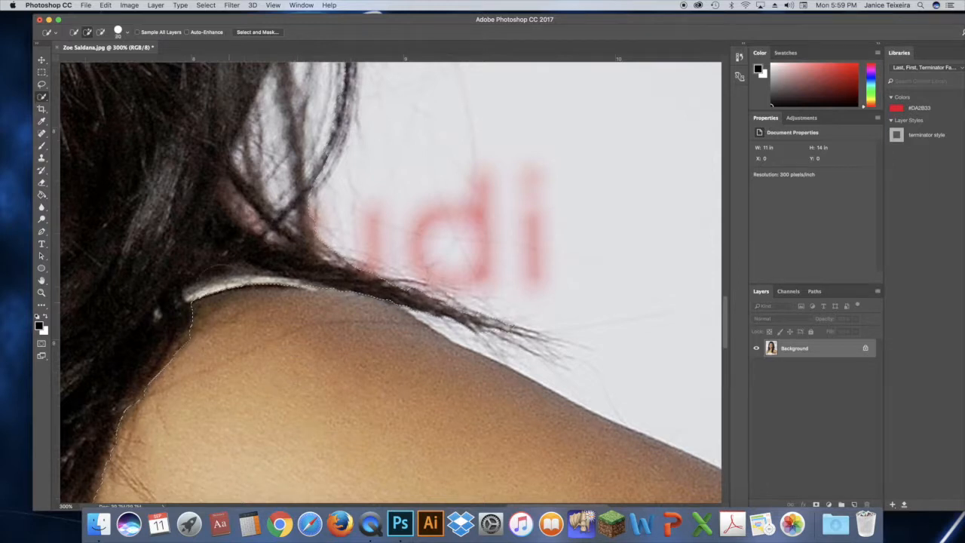
key(super+d)
key(super+0)
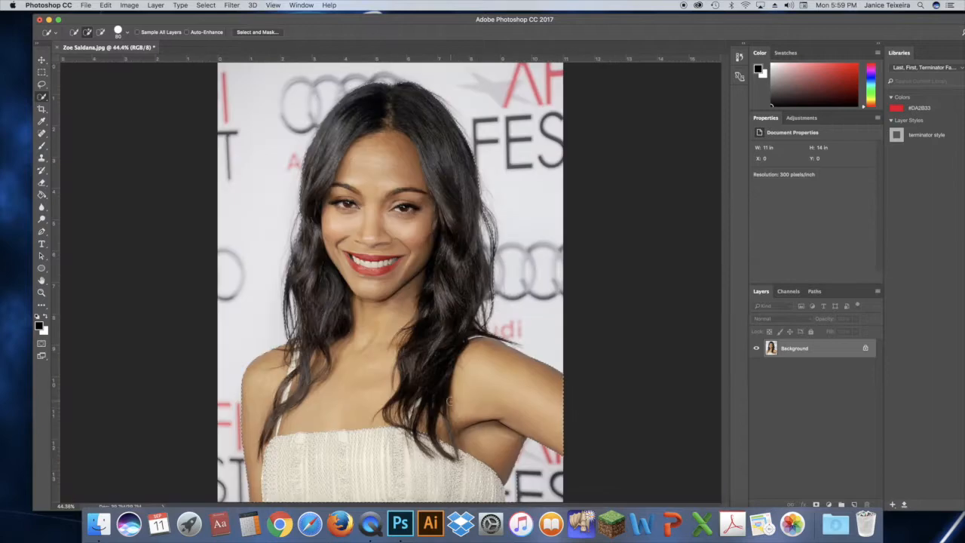
Refine the selection below the raised arm by subtracting the lettered background and adding back the dress edge
click(42, 292)
click(530, 495)
click(541, 493)
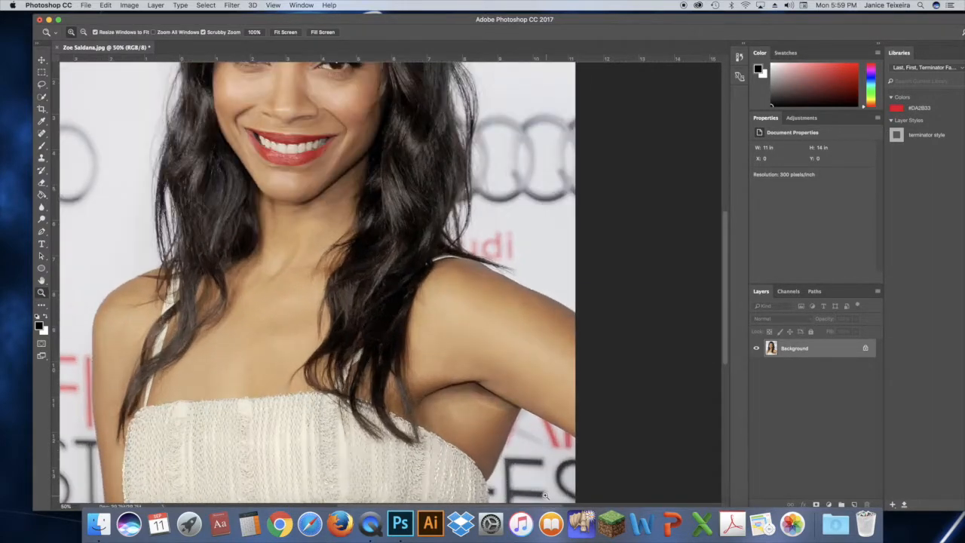
click(531, 493)
click(519, 492)
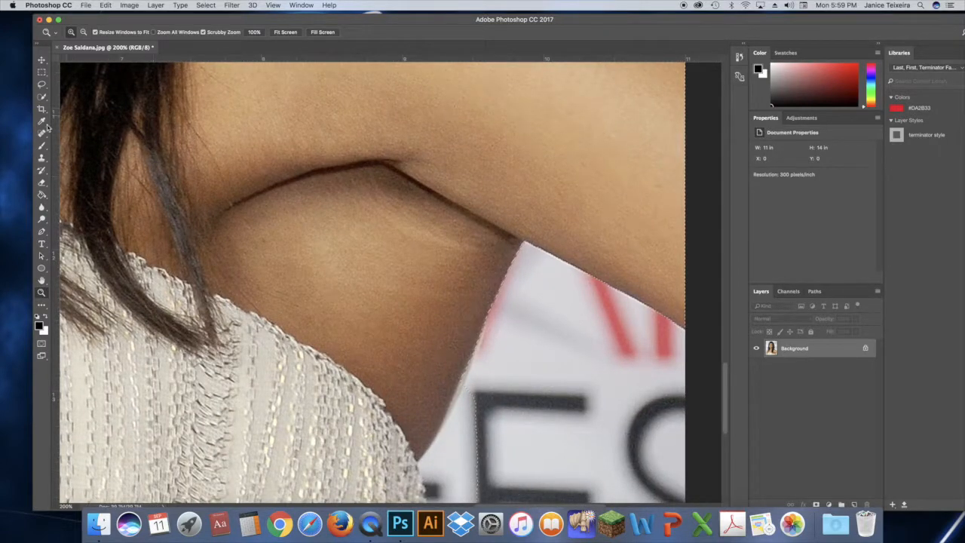
click(42, 97)
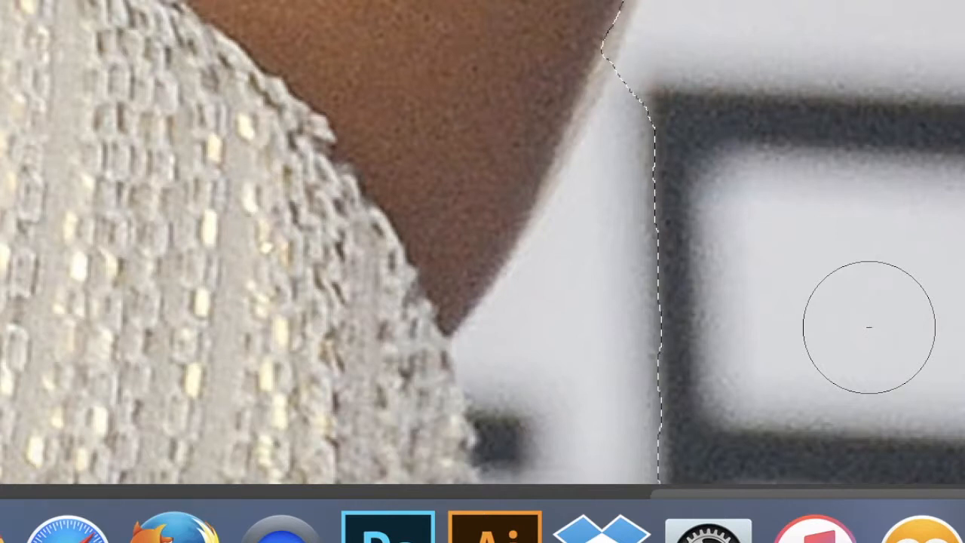
mouse_move(818, 337)
mouse_down()
mouse_move(712, 349)
mouse_move(635, 400)
mouse_move(548, 431)
mouse_move(564, 430)
mouse_up()
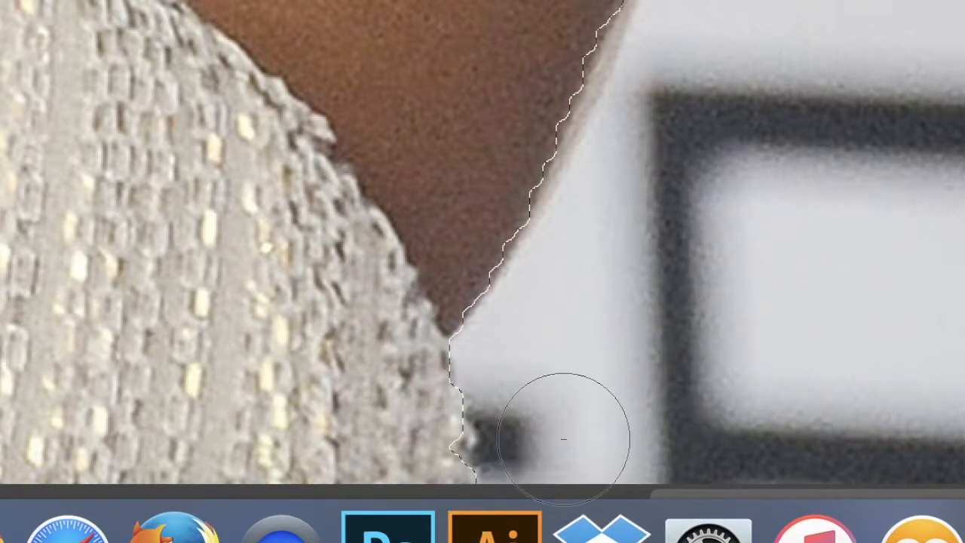
mouse_move(381, 432)
mouse_down()
mouse_move(401, 437)
mouse_move(405, 452)
mouse_up()
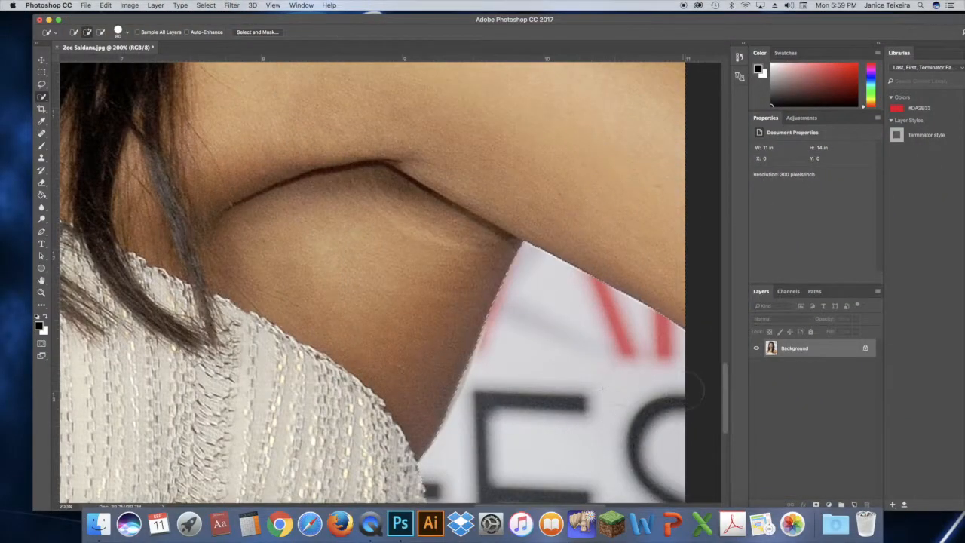
Examine the selection edge up close around the hair, from beside the face over the crown and down to the opposite shoulder
drag(725, 389, 710, 243)
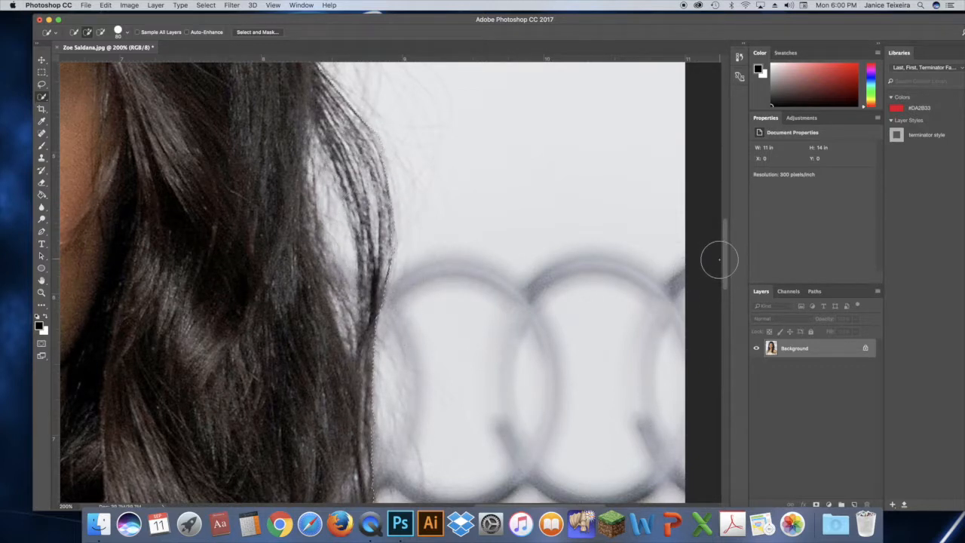
drag(724, 263, 725, 189)
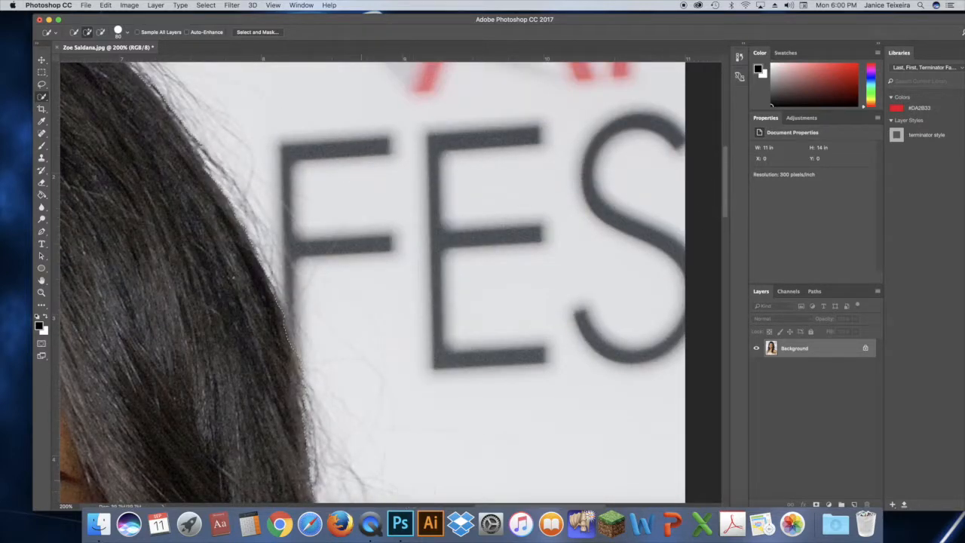
drag(377, 22, 372, 19)
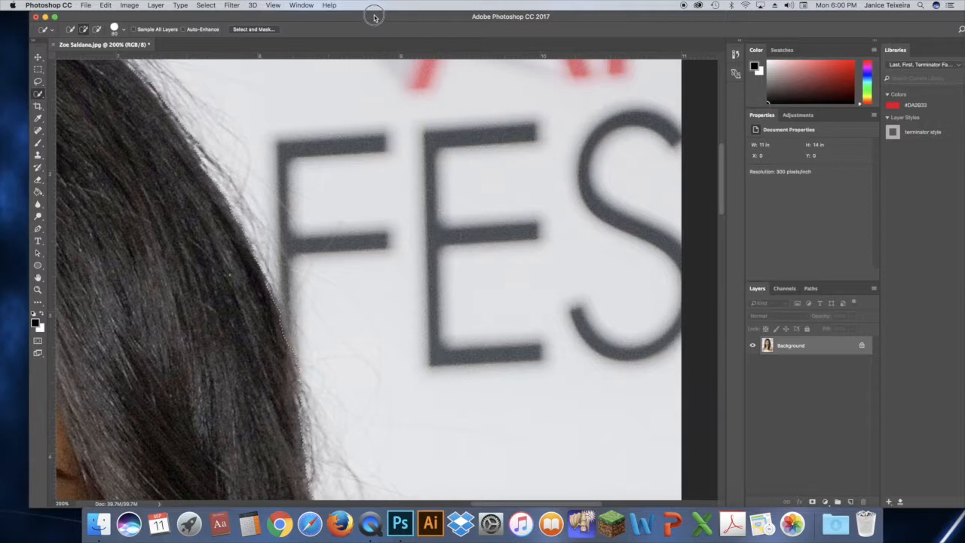
drag(537, 505, 484, 505)
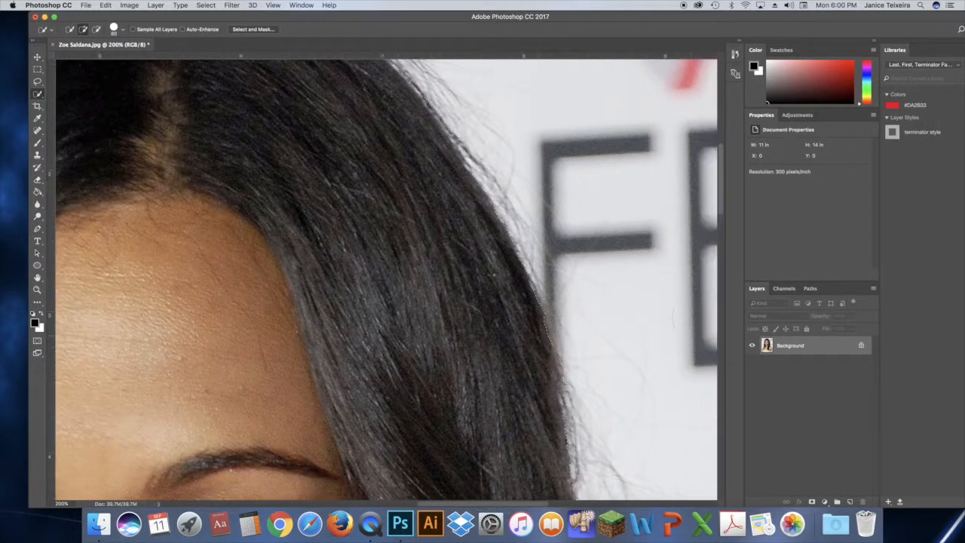
click(37, 277)
drag(313, 112, 394, 208)
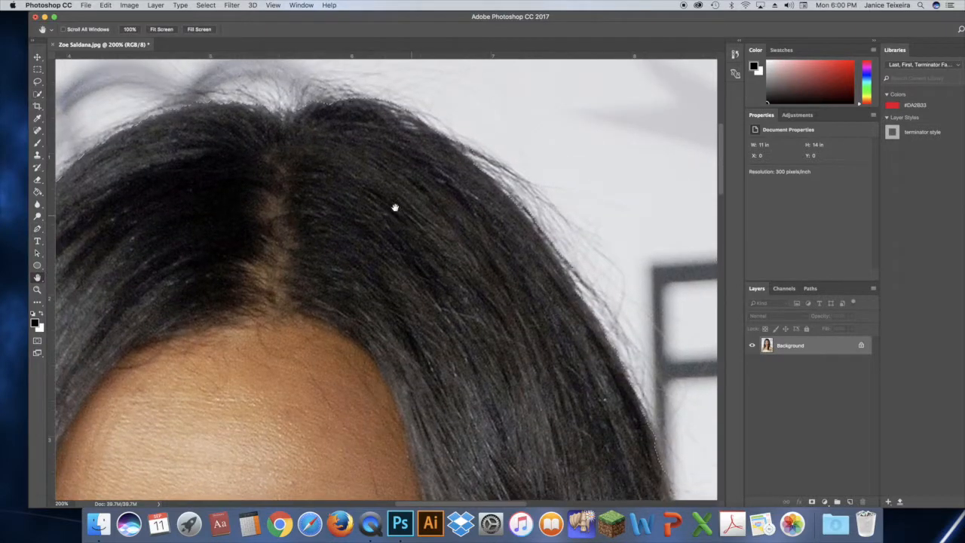
drag(256, 201, 274, 198)
drag(144, 217, 310, 132)
drag(228, 203, 253, 96)
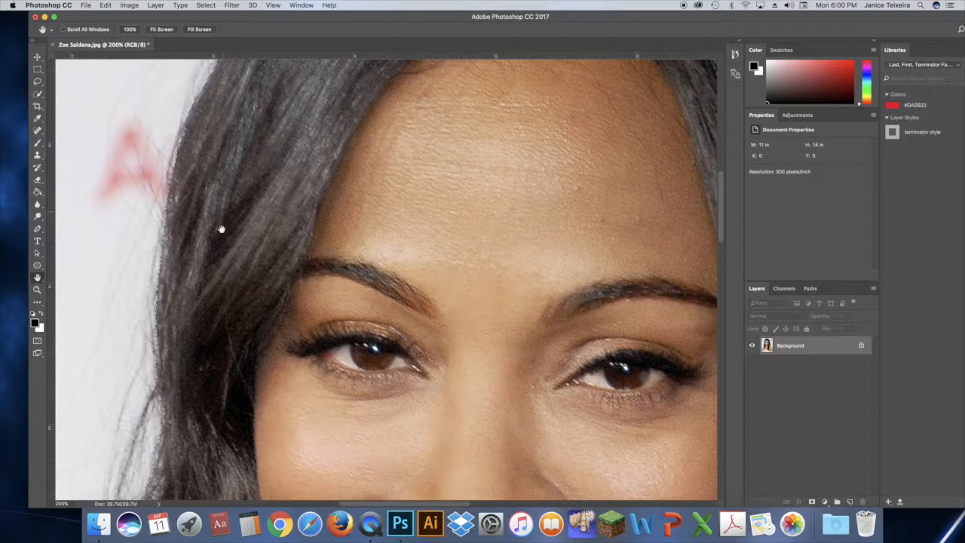
drag(218, 276, 216, 128)
drag(205, 309, 263, 235)
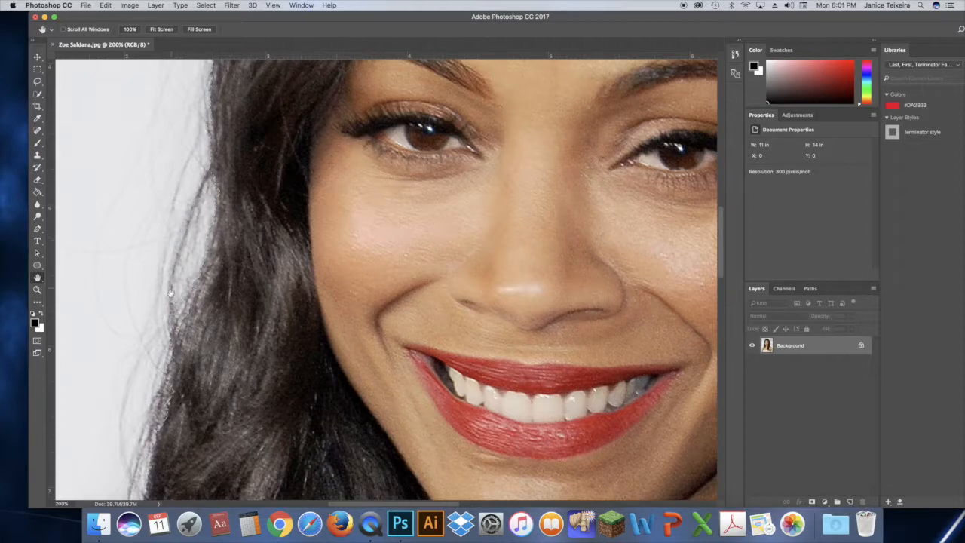
drag(224, 339, 243, 210)
drag(294, 366, 273, 212)
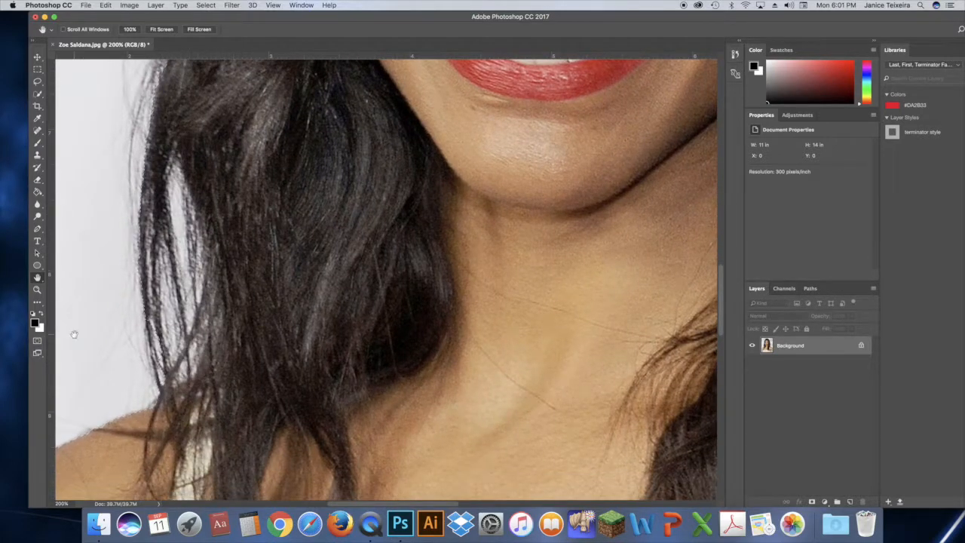
Examine the selection edge along the shoulder, dress and underarm, and fit the whole photo in the window
click(37, 94)
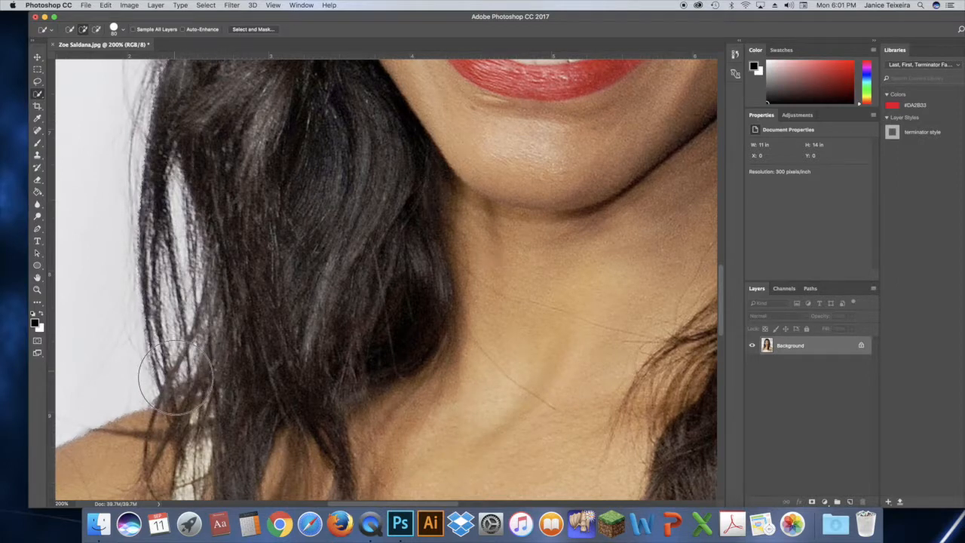
click(38, 291)
drag(135, 444, 117, 377)
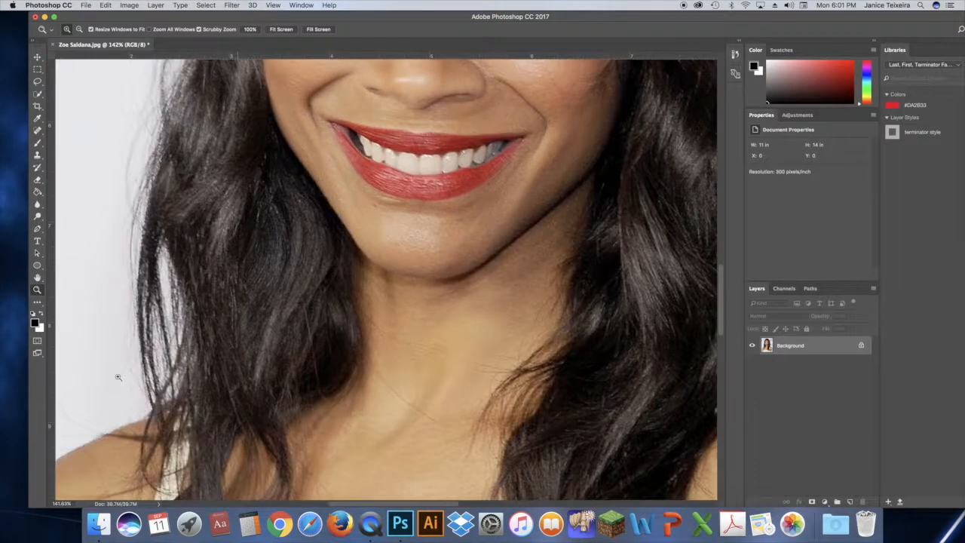
click(37, 278)
drag(126, 462, 239, 181)
drag(188, 396, 146, 162)
drag(175, 258, 201, 169)
drag(271, 312, 68, 313)
drag(370, 298, 208, 304)
drag(431, 297, 381, 301)
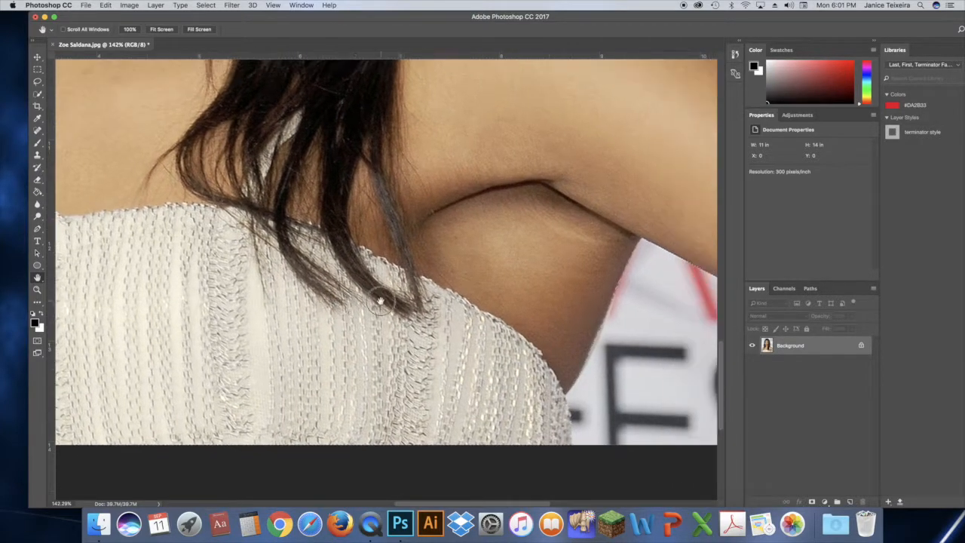
key(super+0)
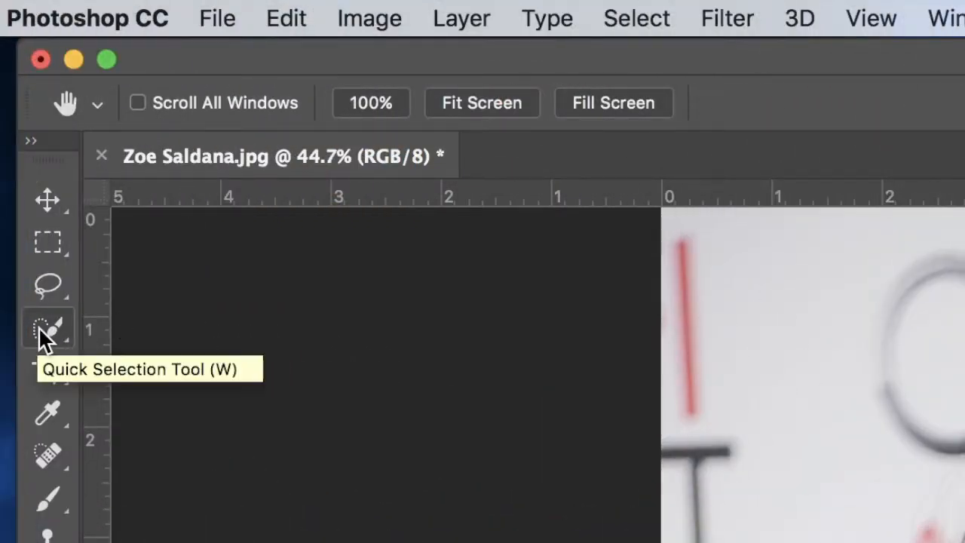
Open the figure selection in Select and Mask and keep the preview transparency at 100%
click(39, 329)
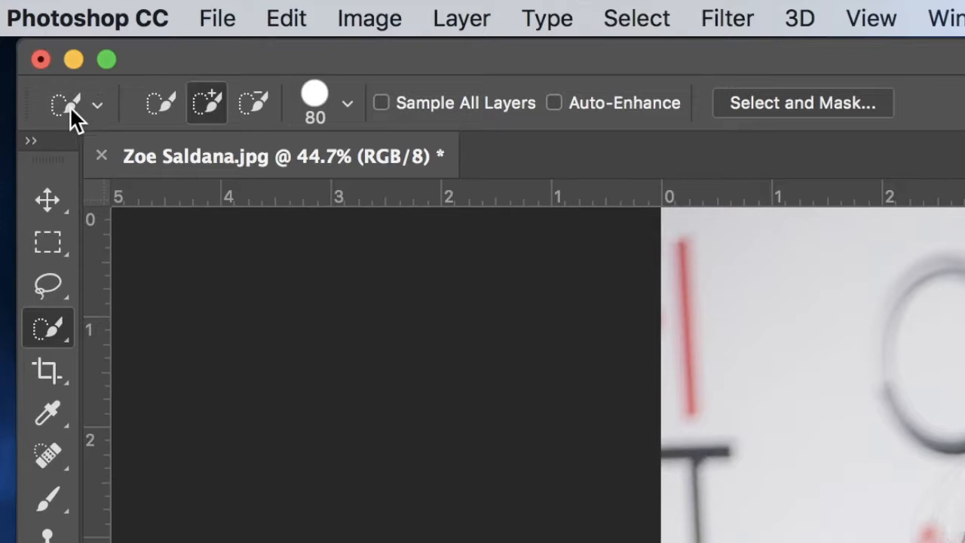
click(810, 105)
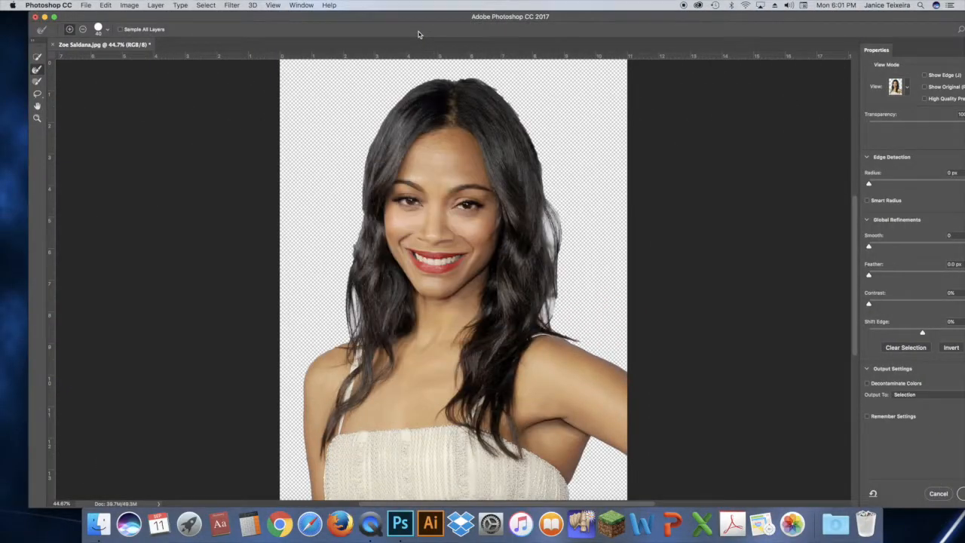
double_click(542, 21)
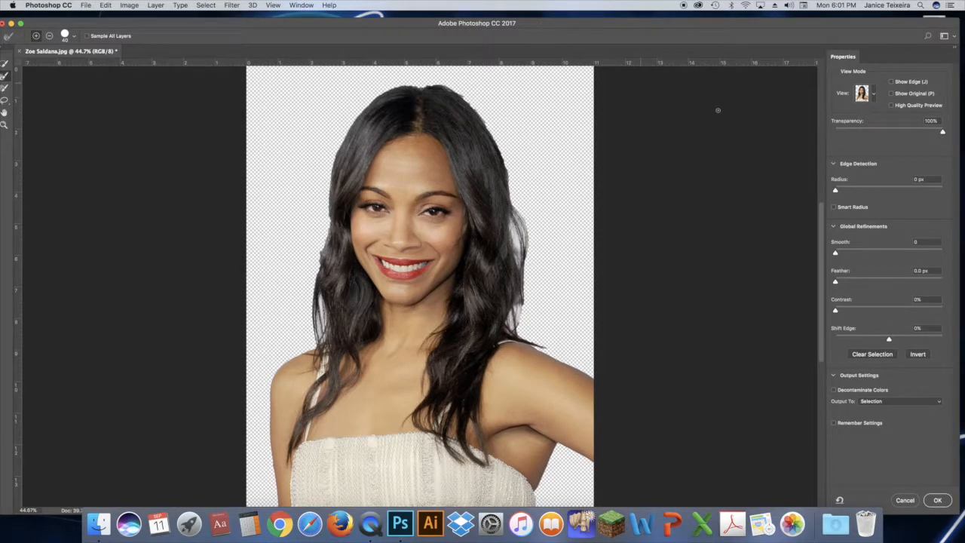
mouse_move(943, 133)
mouse_down()
mouse_move(839, 136)
mouse_move(956, 132)
mouse_up()
Preview the cutout with the On Black view at 100% opacity
click(873, 95)
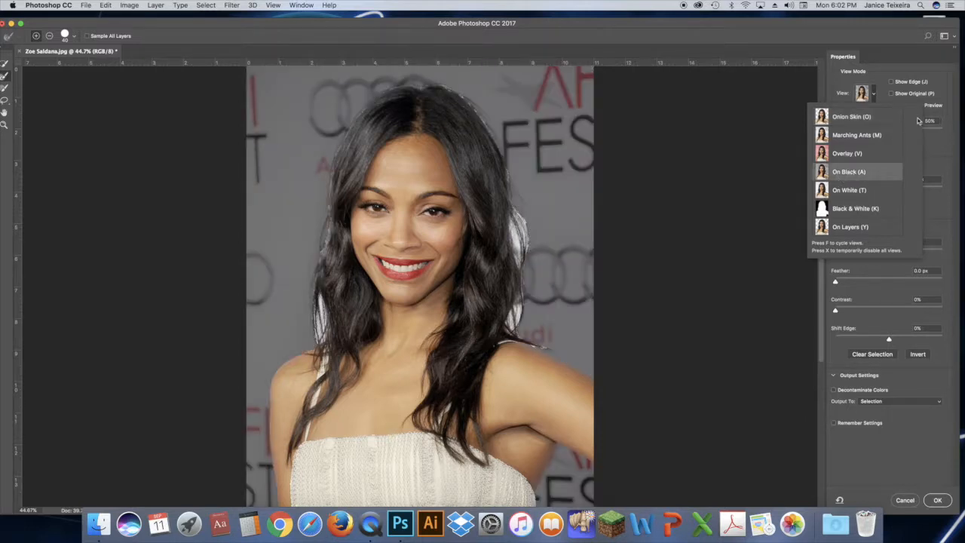
click(895, 73)
drag(890, 134, 956, 132)
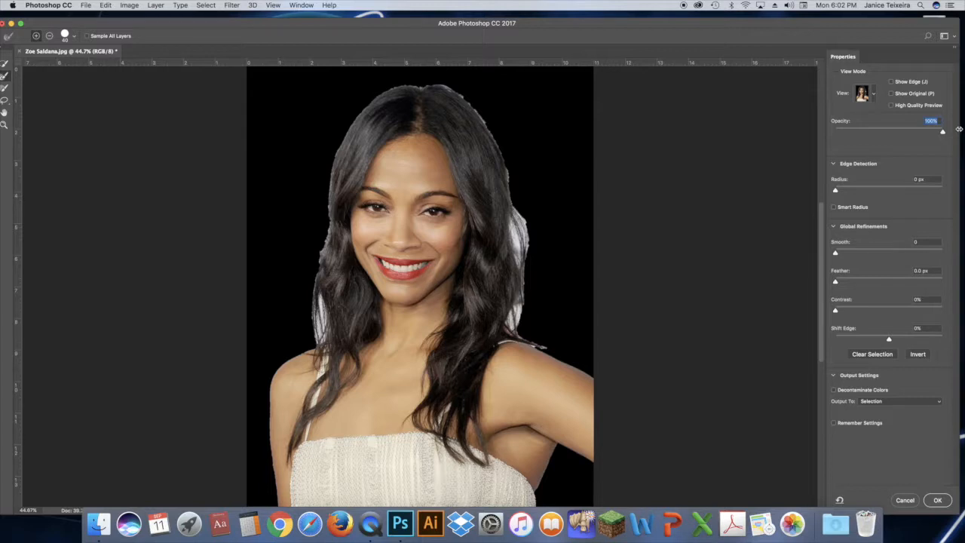
drag(294, 22, 297, 6)
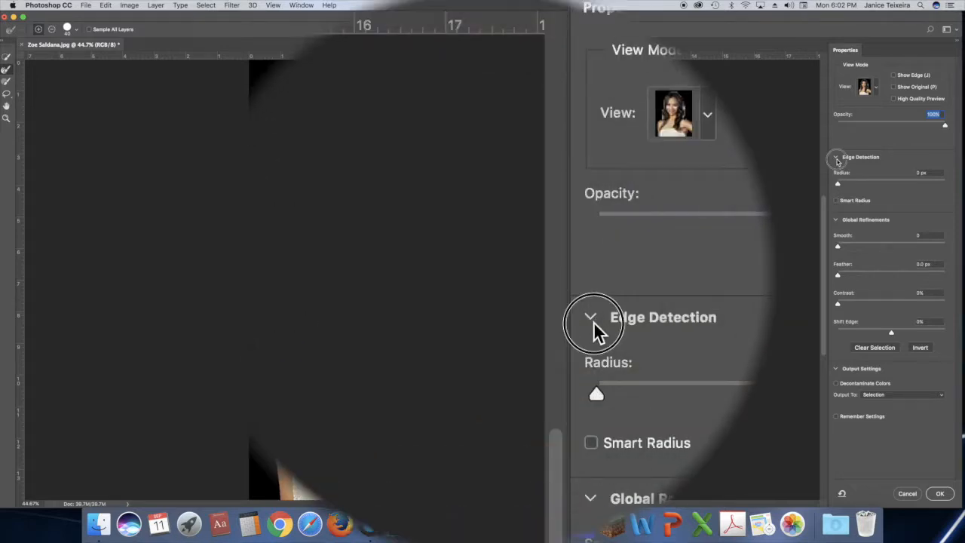
Enable Smart Radius for edge detection and set the radius to 2 px
click(837, 157)
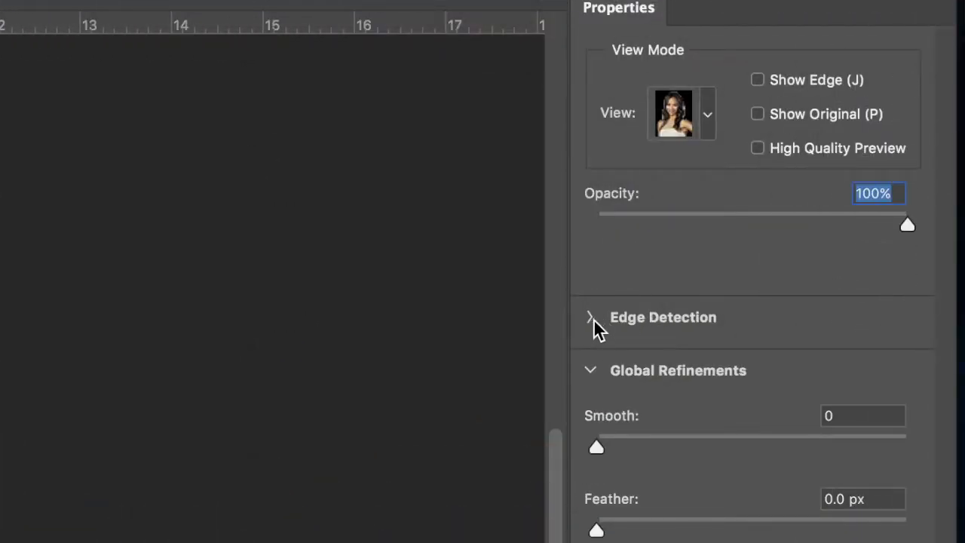
click(590, 317)
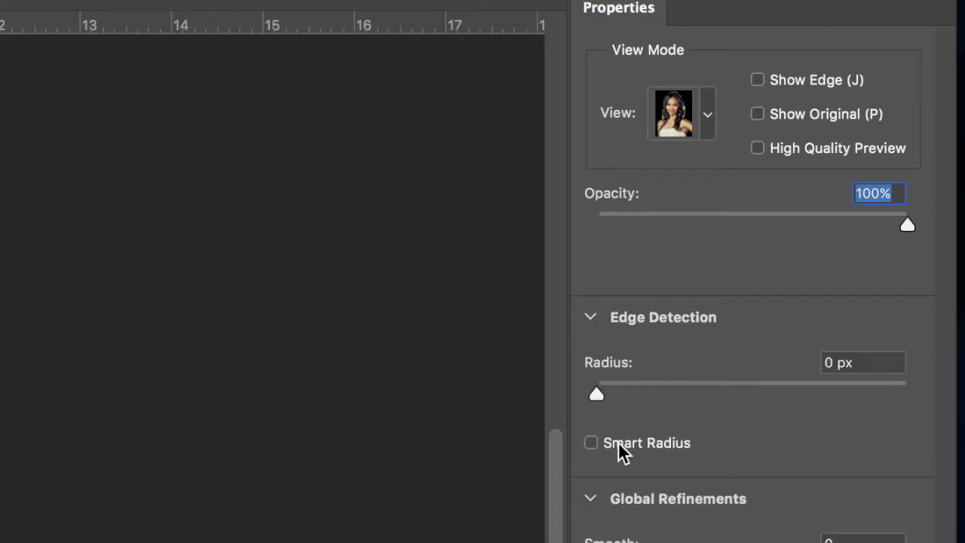
click(647, 446)
drag(599, 393, 629, 389)
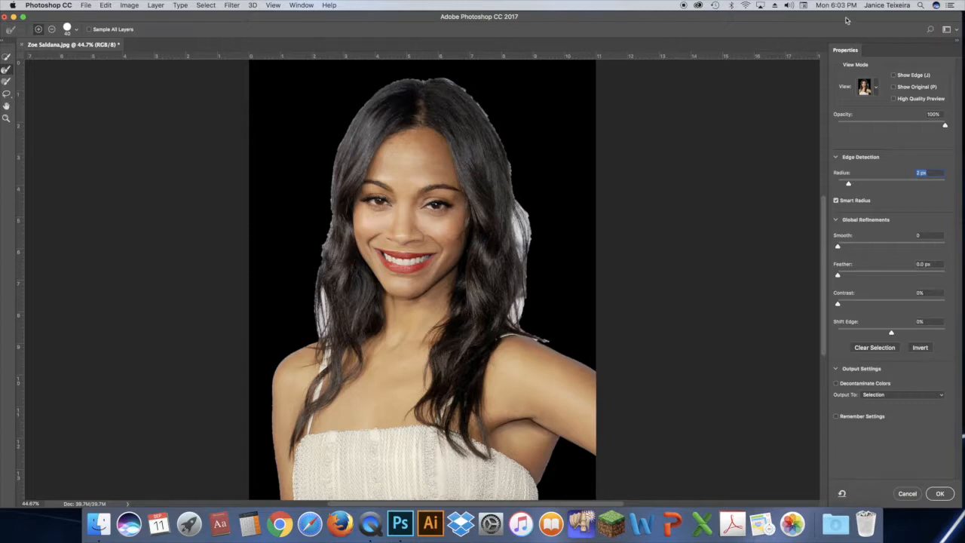
Increase the edge detection radius to 3 px while previewing the detected edge, and return to the cutout preview
click(894, 76)
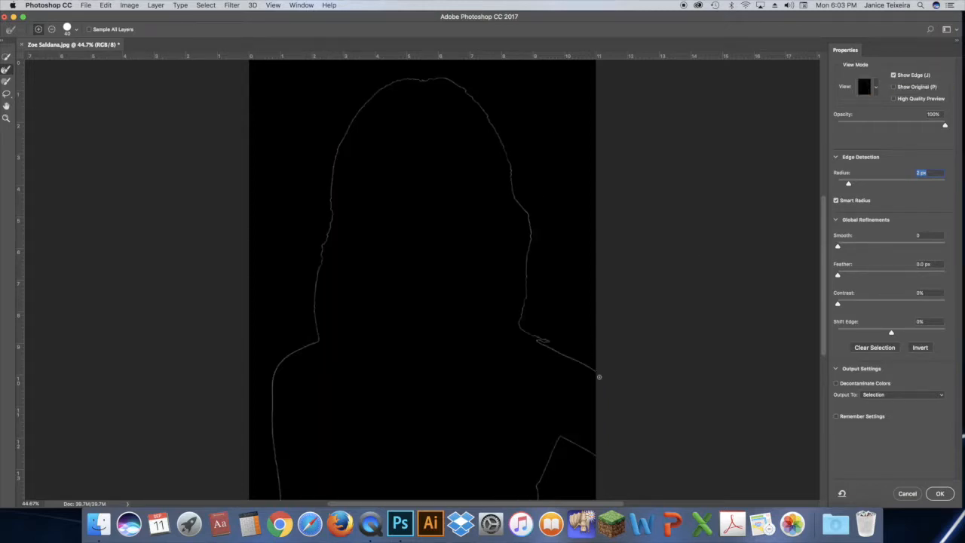
drag(848, 183, 858, 183)
click(893, 76)
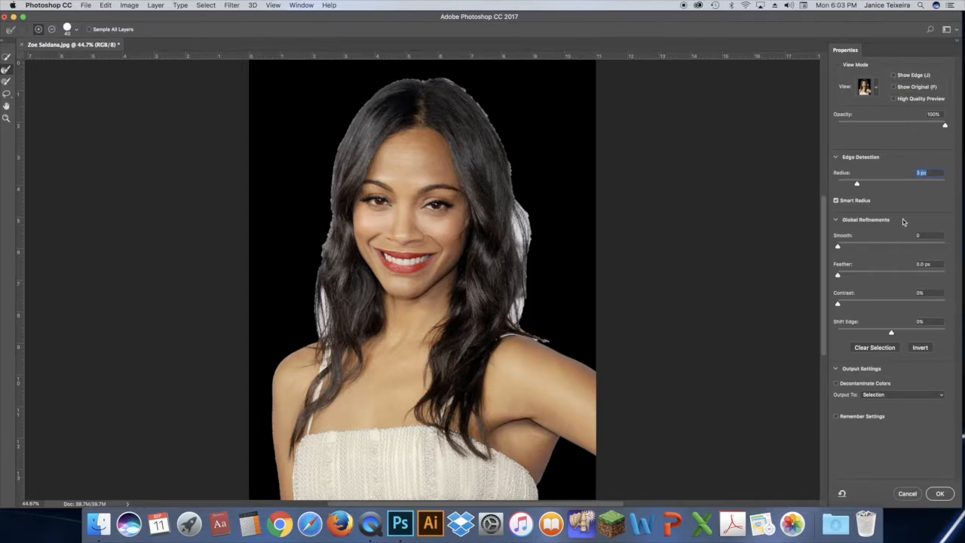
drag(344, 16, 355, 22)
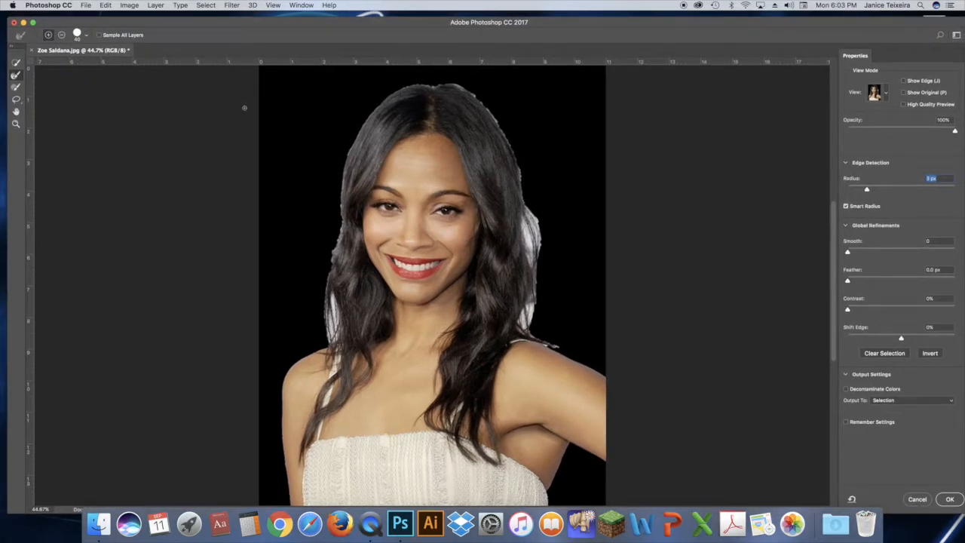
Brush along the hair edge at the crown with the Refine Edge Brush at size 40
click(16, 74)
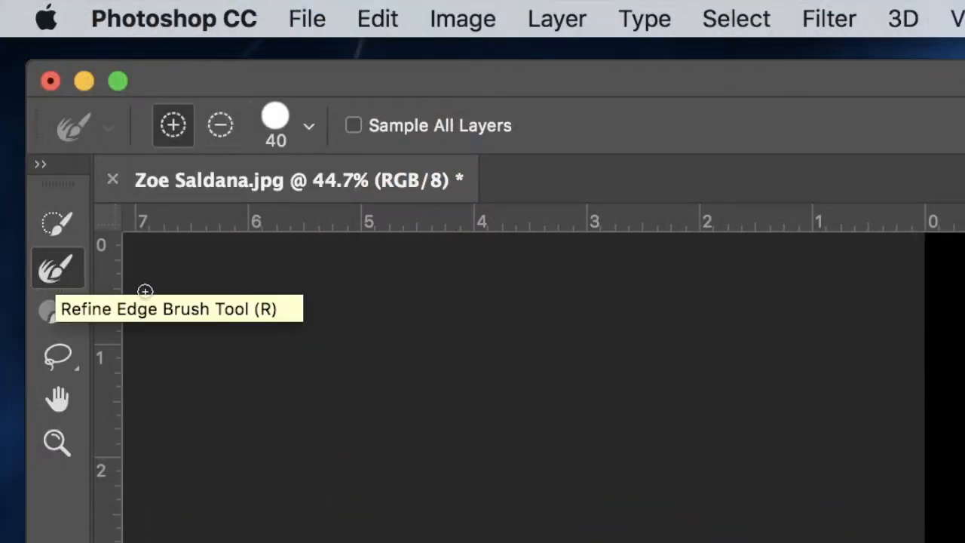
click(57, 437)
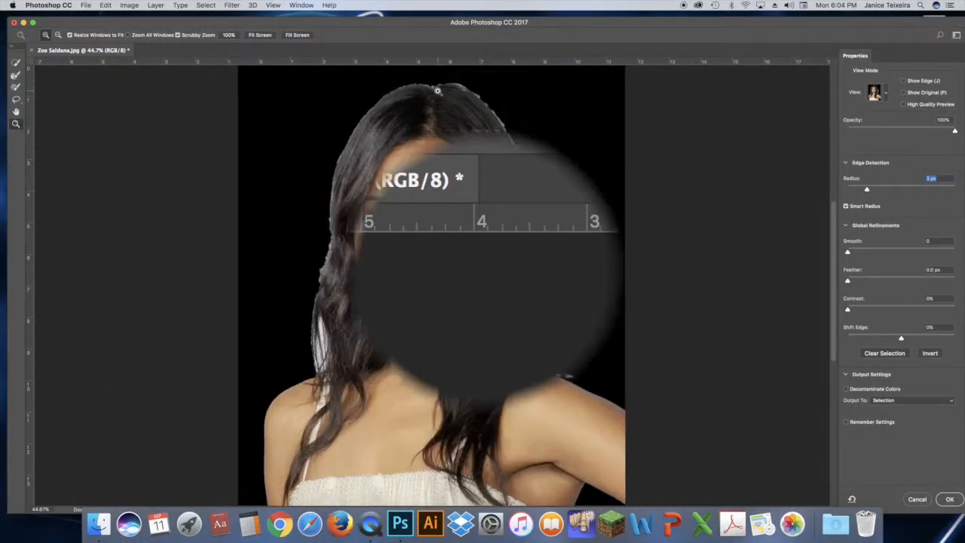
click(438, 88)
click(439, 86)
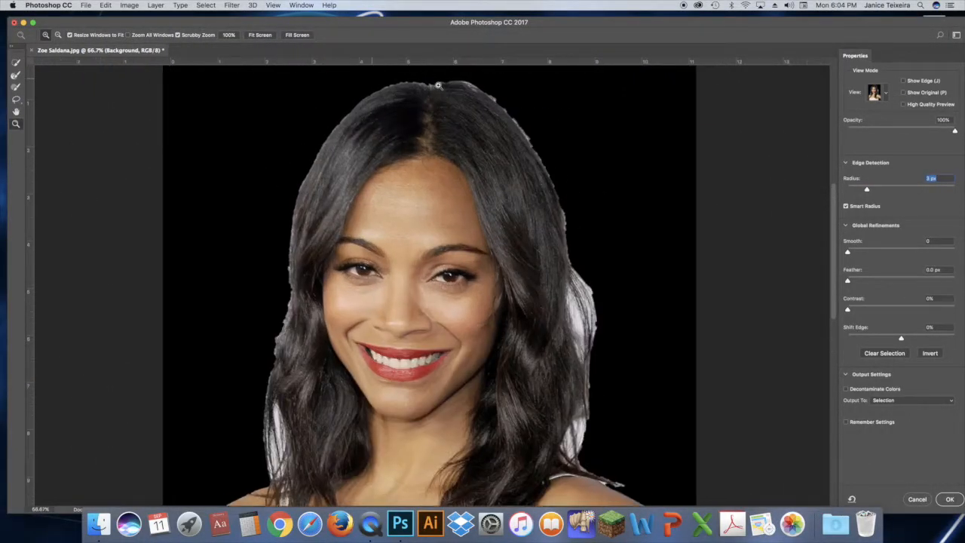
click(438, 86)
click(15, 75)
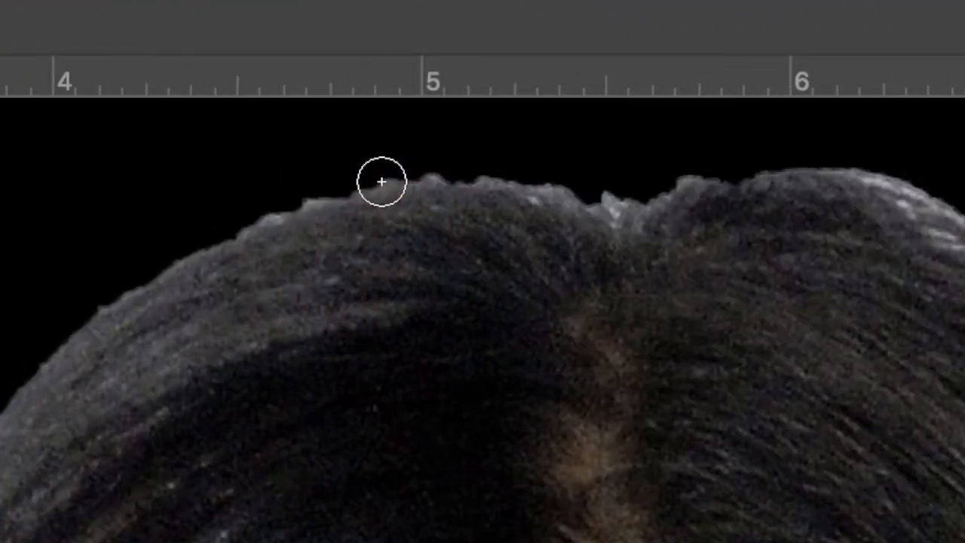
key(bracketright)
key(bracketright)
key(bracketright)
key(bracketright)
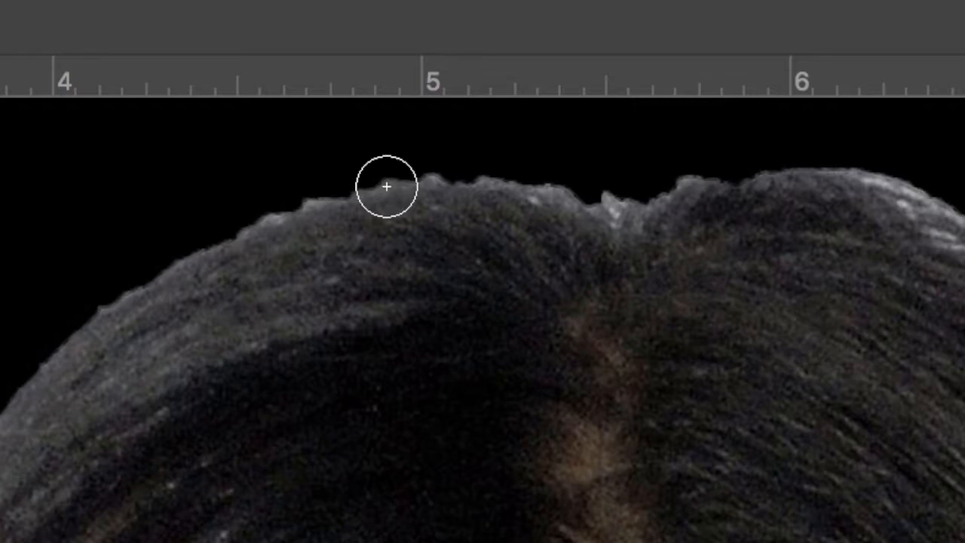
key(bracketleft)
key(bracketleft)
key(bracketleft)
key(bracketleft)
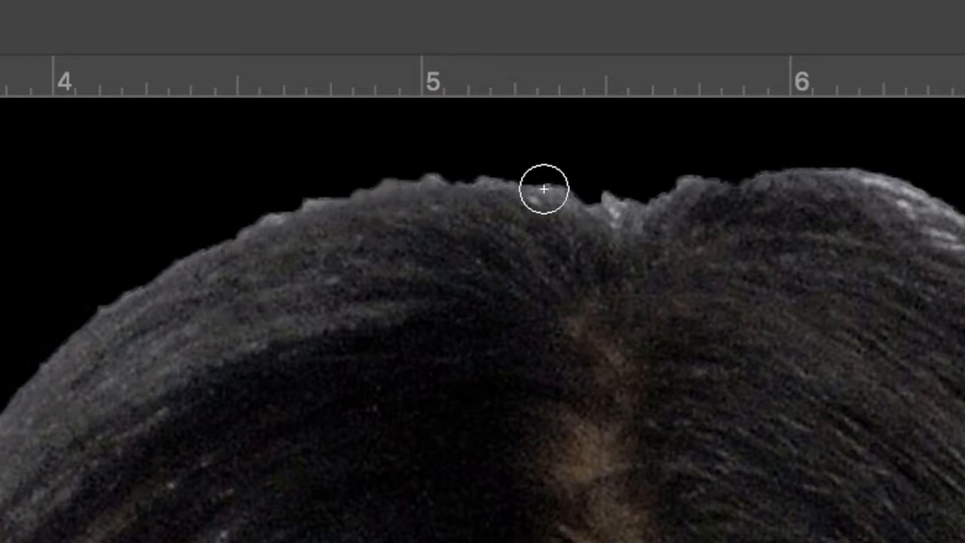
mouse_move(573, 198)
mouse_down()
mouse_move(430, 176)
mouse_move(318, 198)
mouse_move(138, 282)
mouse_move(26, 362)
mouse_up()
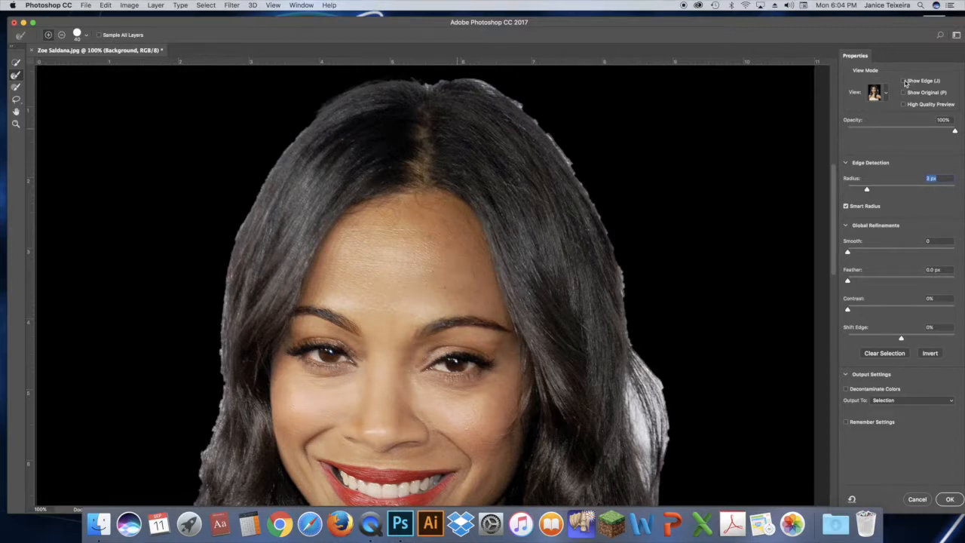
Show the detected edge and thin the brushed refinement band at the crown by subtracting from its outer and inner sides
click(905, 82)
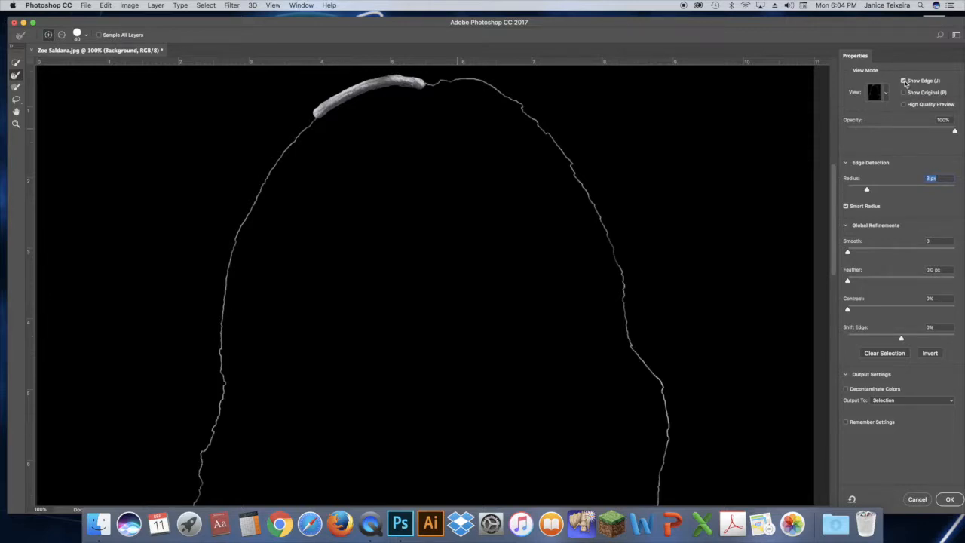
key(alt)
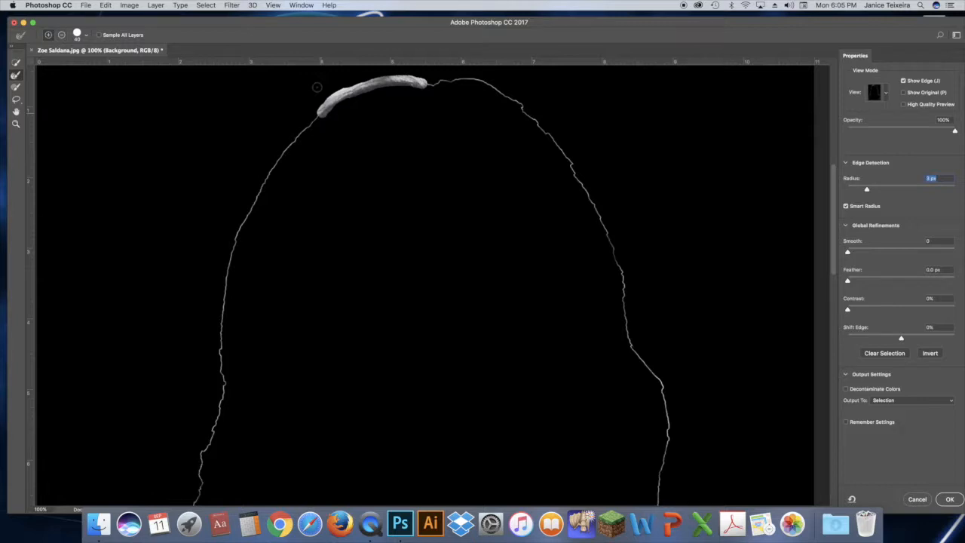
key(alt)
drag(313, 110, 343, 85)
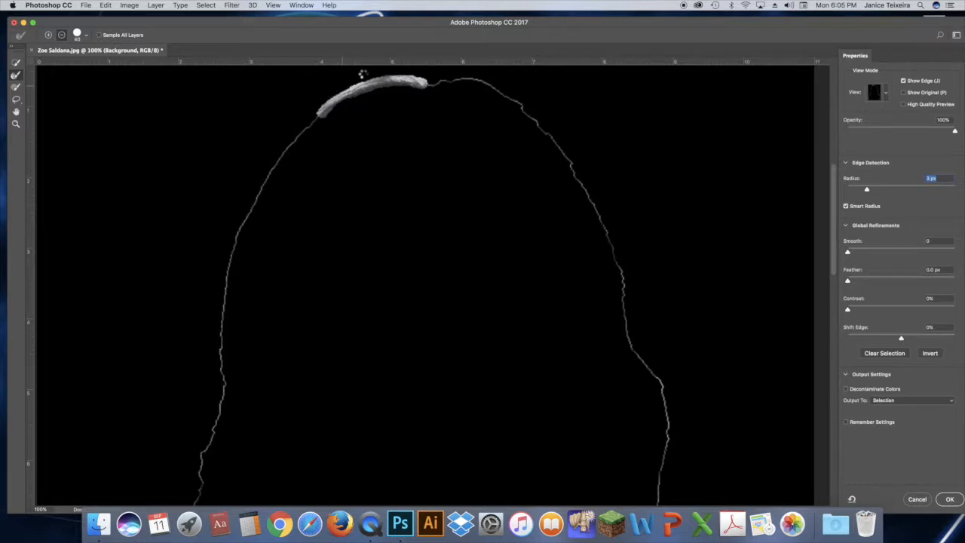
mouse_move(430, 77)
mouse_down()
mouse_move(372, 78)
mouse_move(307, 113)
mouse_move(321, 123)
mouse_move(379, 100)
mouse_up()
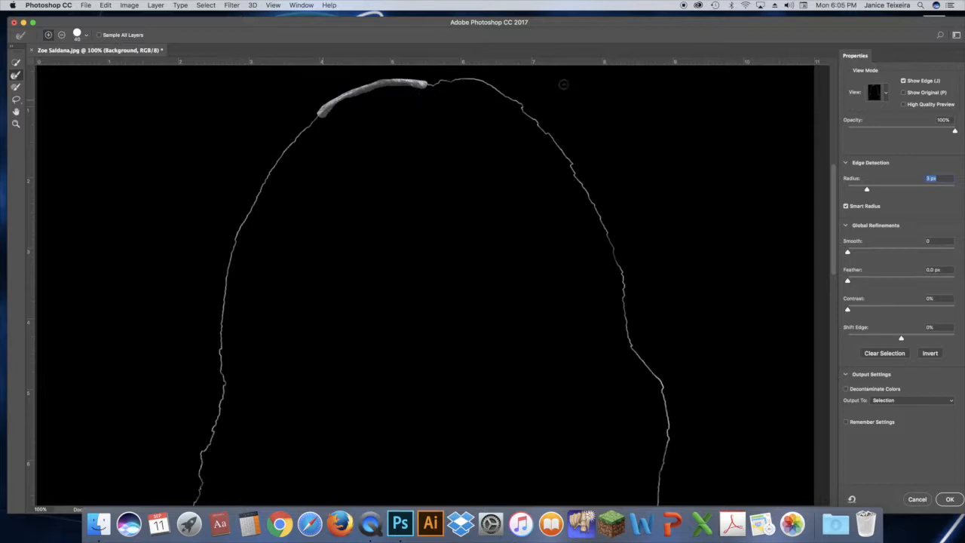
Return to the cutout preview and run the Refine Edge Brush down both sides of the hair from the crown
click(903, 80)
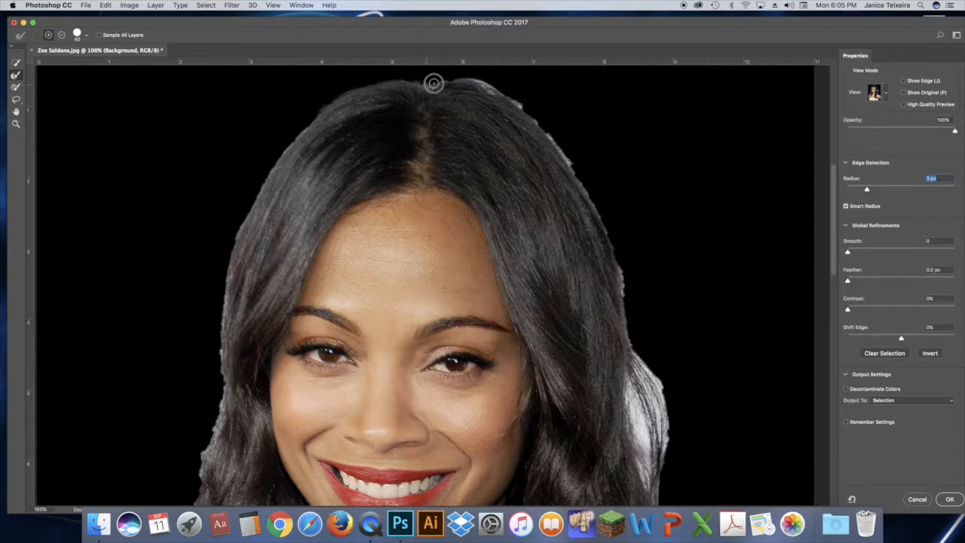
mouse_move(465, 79)
mouse_down()
mouse_move(517, 104)
mouse_move(578, 173)
mouse_move(603, 220)
mouse_move(638, 353)
mouse_up()
mouse_move(316, 117)
mouse_down()
mouse_move(244, 224)
mouse_move(227, 270)
mouse_move(221, 365)
mouse_up()
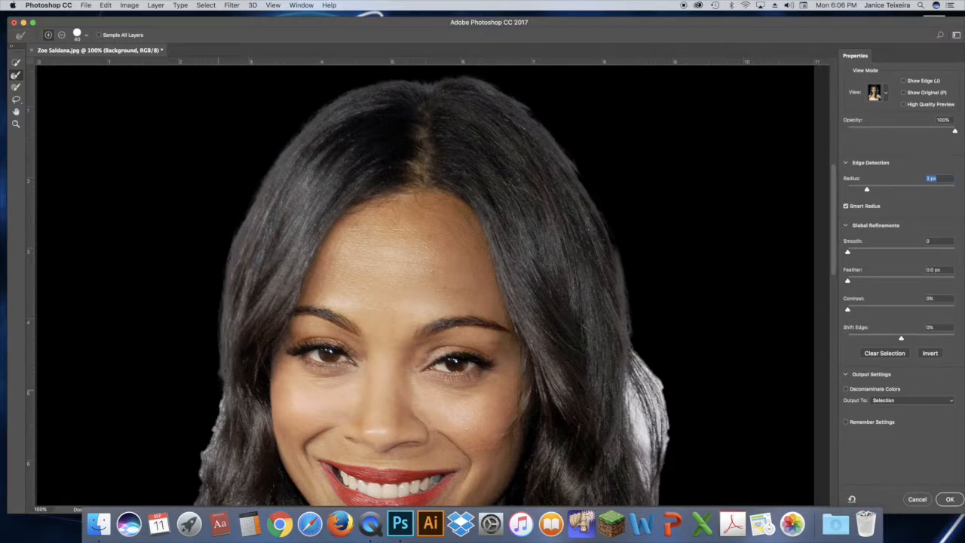
Brush the Refine Edge Brush over the outer hair edge on the portrait's left side, around mouth level
super+click(222, 453)
drag(204, 415, 179, 492)
drag(181, 435, 175, 456)
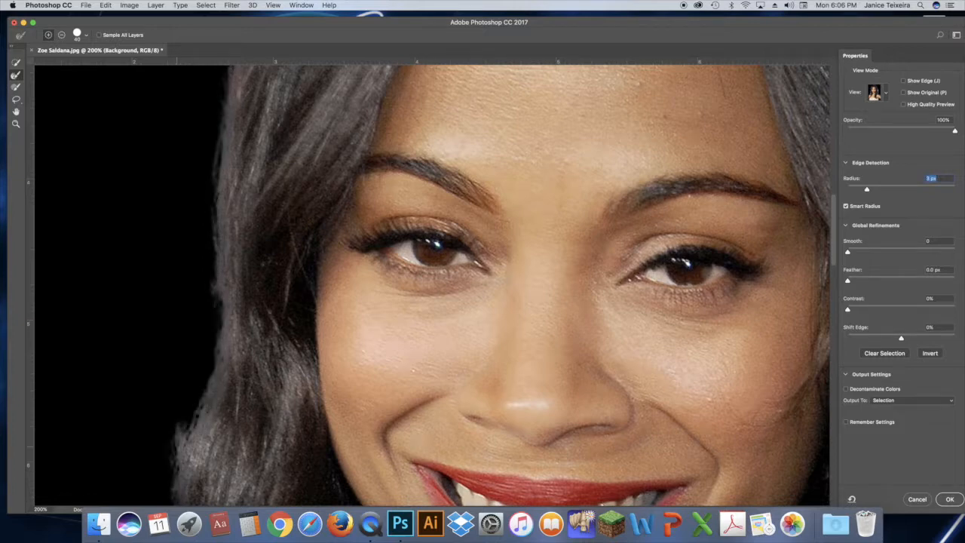
key(j)
drag(167, 459, 181, 411)
Refine the portrait's left hair edge from mouth level to the shoulder, and brush away the white background showing between the lower strands
click(903, 81)
key(super+minus)
key(super+minus)
click(16, 124)
click(347, 427)
click(344, 428)
click(15, 76)
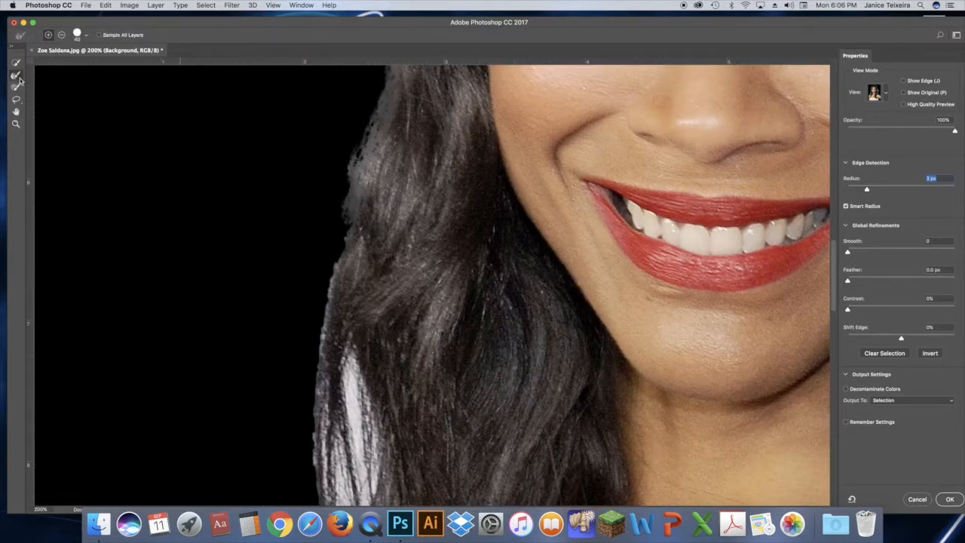
mouse_move(338, 258)
mouse_down()
mouse_move(318, 385)
mouse_move(319, 502)
mouse_up()
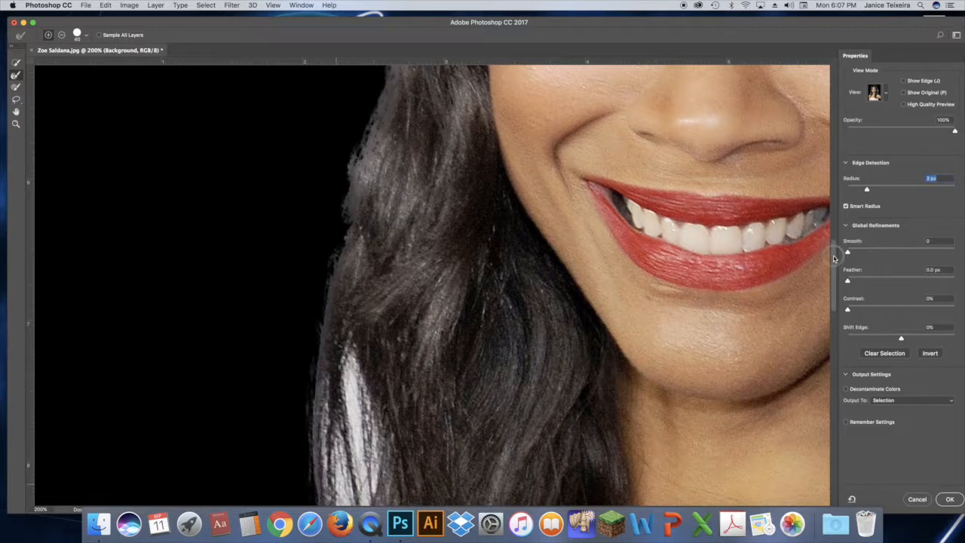
scroll(834, 259, down, 5)
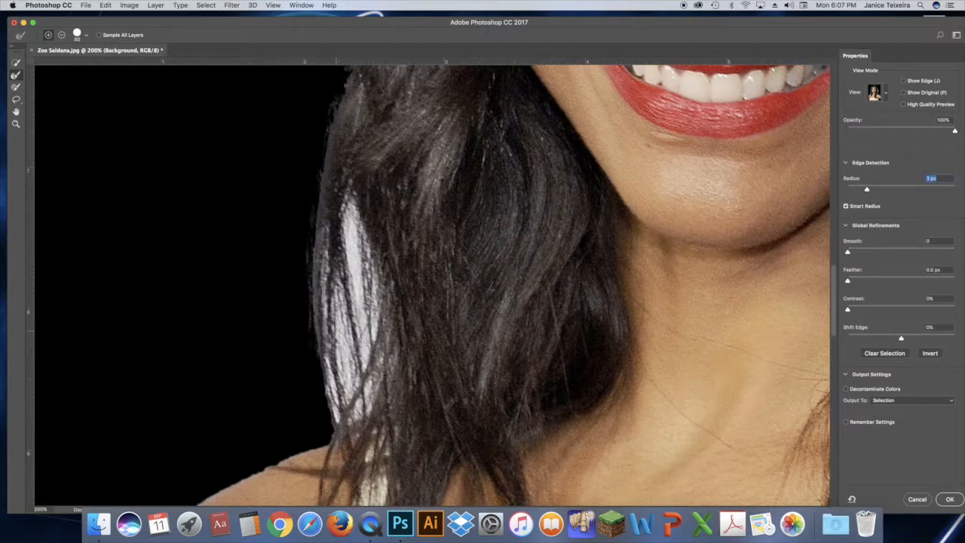
mouse_move(344, 204)
mouse_down()
mouse_move(371, 248)
mouse_move(388, 347)
mouse_move(384, 388)
mouse_move(345, 398)
mouse_move(327, 248)
mouse_move(345, 415)
mouse_move(383, 340)
mouse_up()
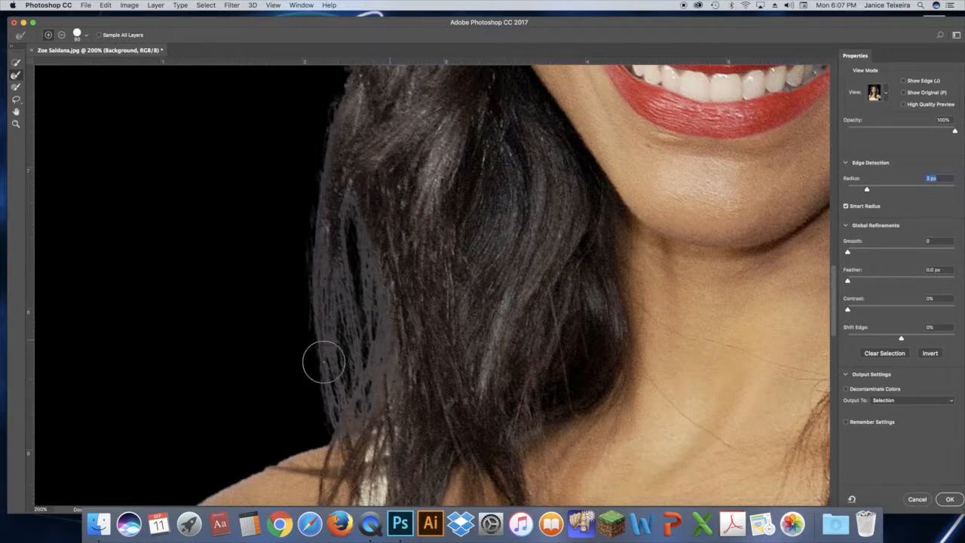
Refine the hair on the portrait's right side at cheek level, clearing the background between the flyaway strands with a smaller Refine Edge Brush
drag(835, 319, 833, 282)
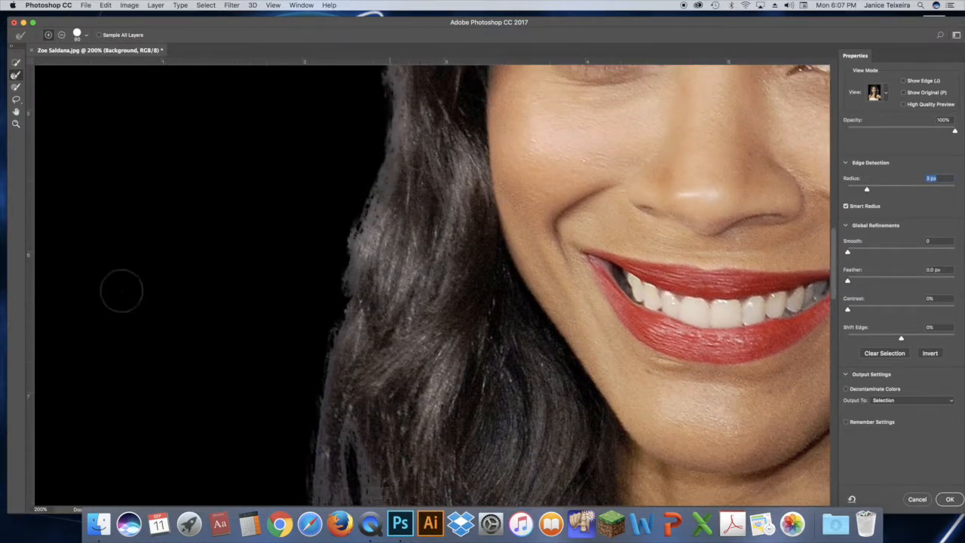
click(16, 111)
drag(430, 145, 302, 332)
drag(596, 83, 292, 301)
drag(566, 142, 483, 93)
mouse_move(636, 366)
mouse_down()
mouse_move(573, 175)
mouse_move(604, 219)
mouse_move(612, 288)
mouse_move(584, 393)
mouse_move(554, 185)
mouse_move(592, 287)
mouse_up()
key(r)
key(bracketleft)
key(bracketleft)
key(bracketleft)
key(bracketleft)
key(bracketleft)
key(bracketleft)
key(bracketleft)
key(bracketleft)
key(bracketleft)
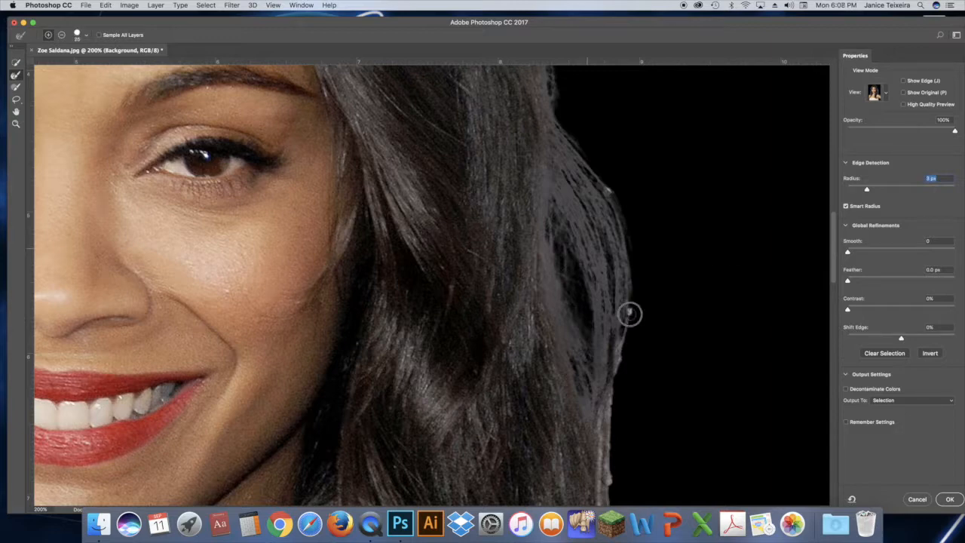
Refine the portrait's right hair edge down to the shoulder, varying the brush size to clear the white background between the strands
scroll(694, 258, down, 5)
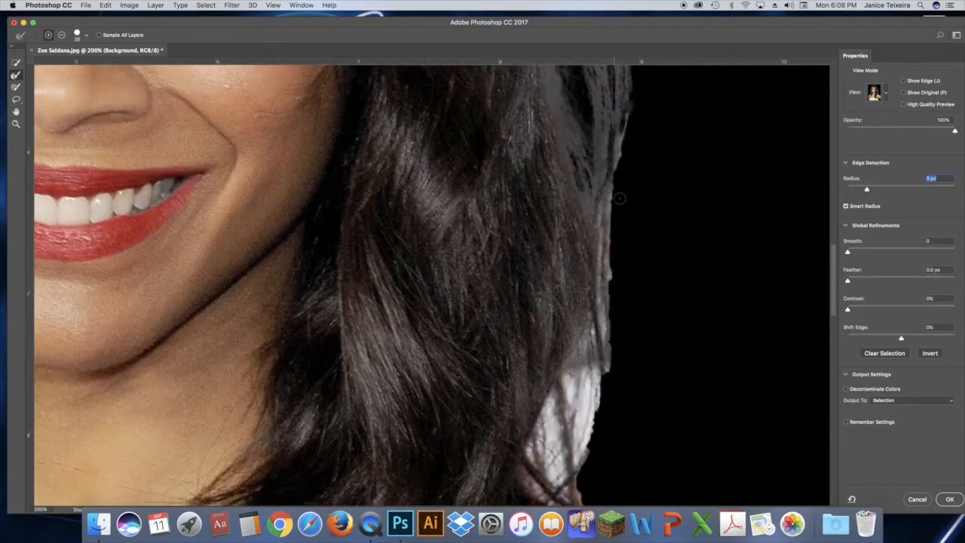
drag(619, 160, 602, 375)
key(bracketright)
key(bracketright)
key(bracketright)
key(bracketright)
key(bracketright)
key(bracketright)
key(bracketright)
key(bracketright)
mouse_move(587, 336)
mouse_down()
mouse_move(578, 400)
mouse_move(555, 420)
mouse_move(548, 471)
mouse_move(582, 442)
mouse_move(594, 358)
mouse_move(550, 414)
mouse_move(558, 482)
mouse_up()
key(bracketleft)
key(bracketleft)
key(bracketleft)
key(bracketleft)
drag(605, 220, 604, 317)
Brush the Refine Edge Brush over the loose strands lying above the portrait's right shoulder
drag(833, 267, 836, 293)
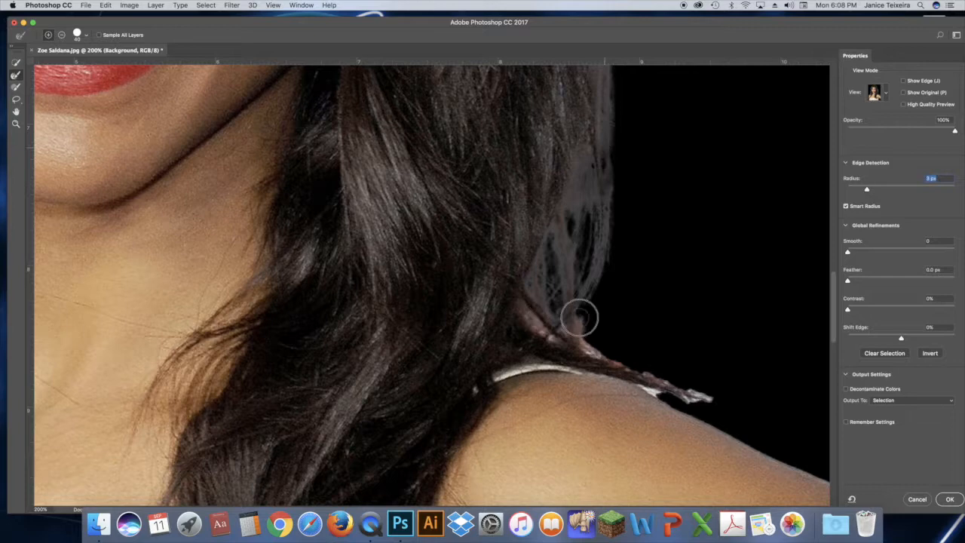
drag(581, 319, 601, 354)
drag(662, 385, 709, 402)
drag(833, 319, 833, 326)
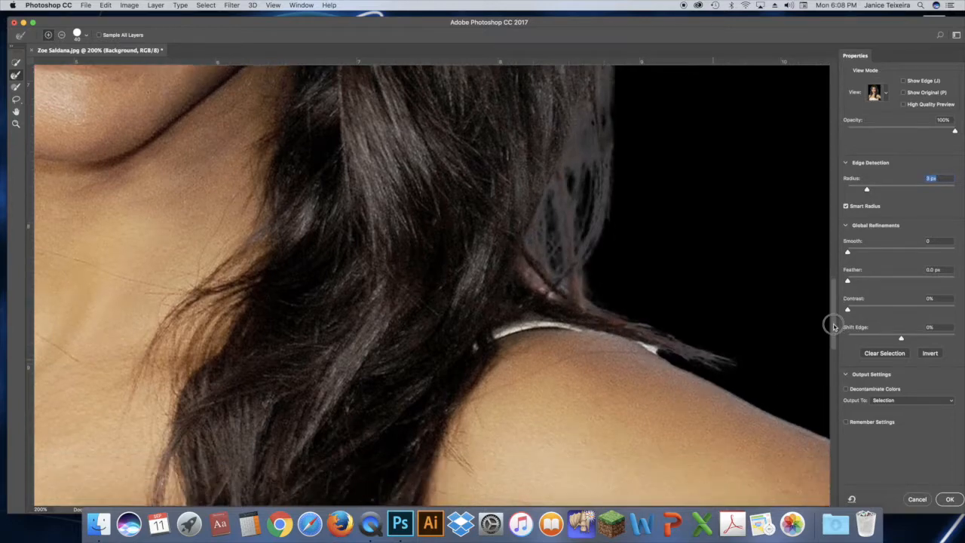
Fit the image in view and output the refined selection as New Layer with Layer Mask
key(super+0)
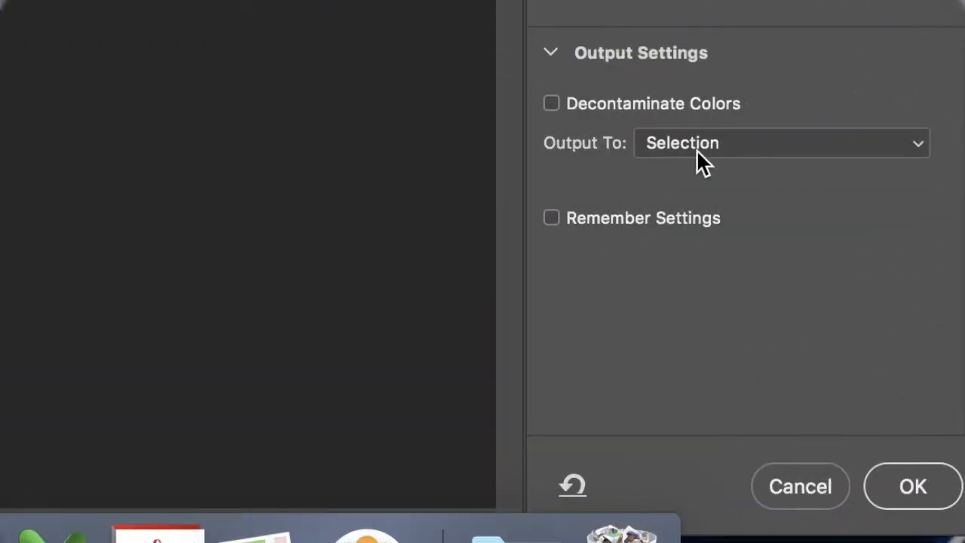
click(880, 143)
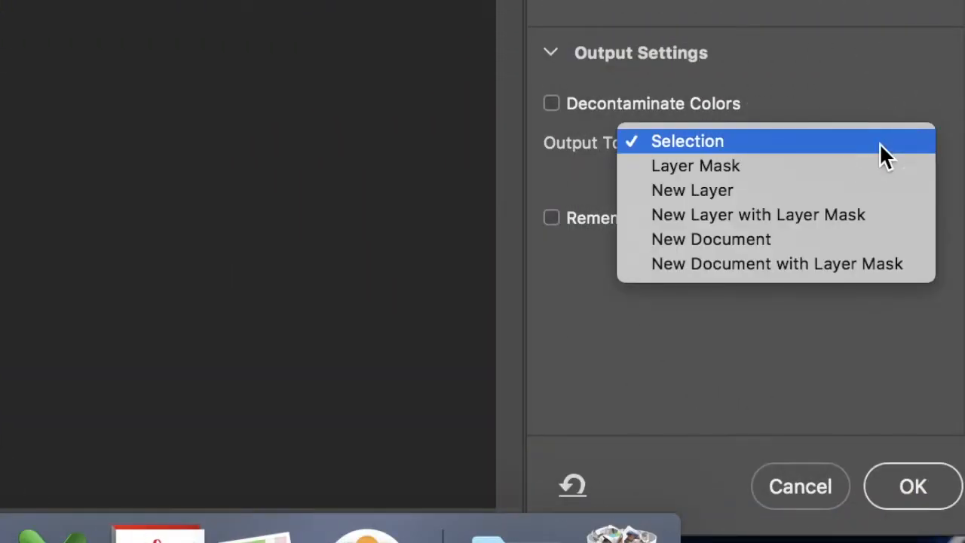
click(849, 222)
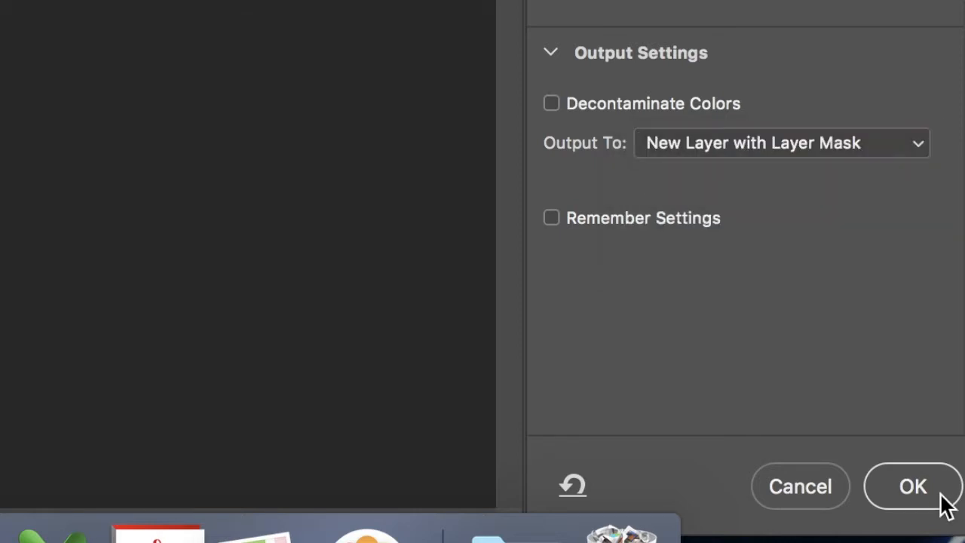
click(914, 487)
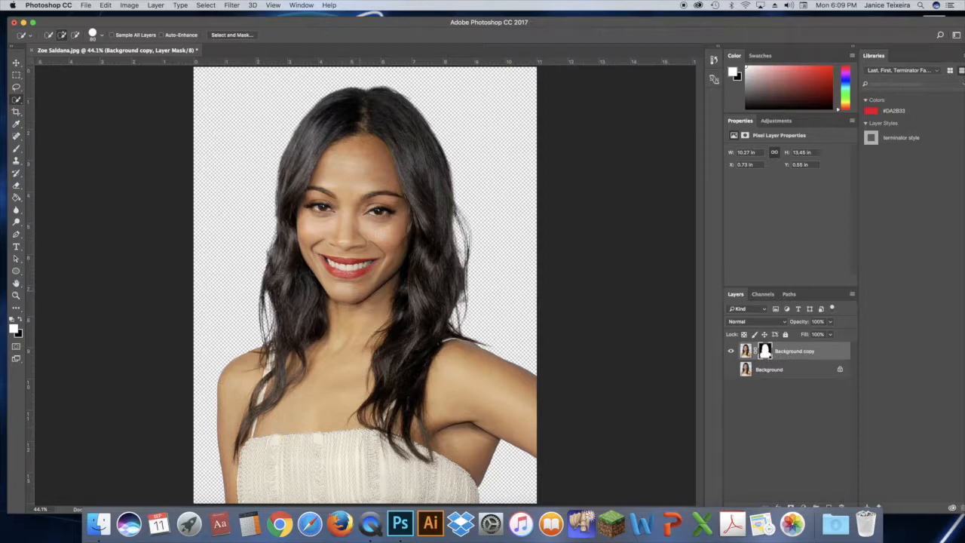
Create a new empty layer and place it between the Background copy and Background layers
drag(755, 22, 720, 17)
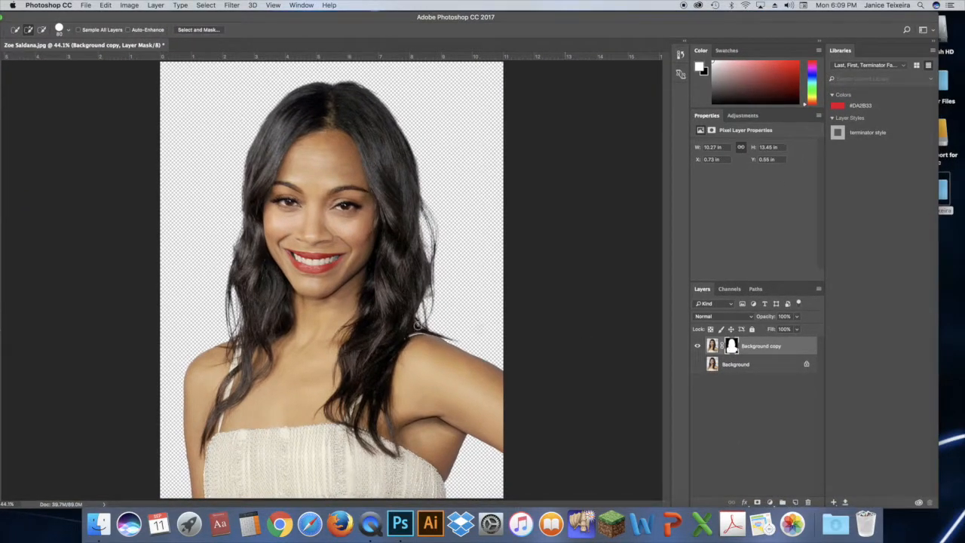
click(795, 503)
drag(756, 345, 760, 372)
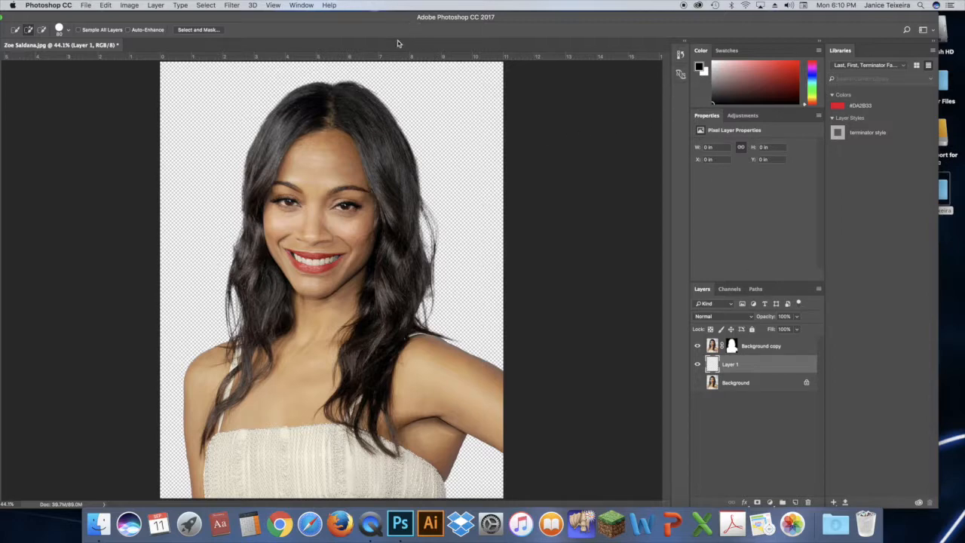
Set the foreground color to orange (eaa012) and fill the new empty layer with it using the Paint Bucket
drag(382, 40, 441, 32)
drag(365, 28, 386, 14)
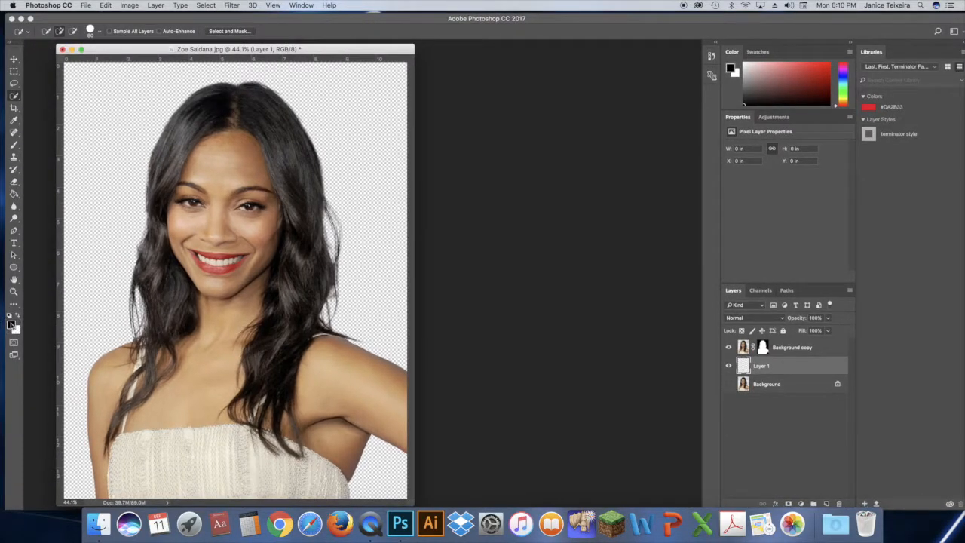
click(11, 324)
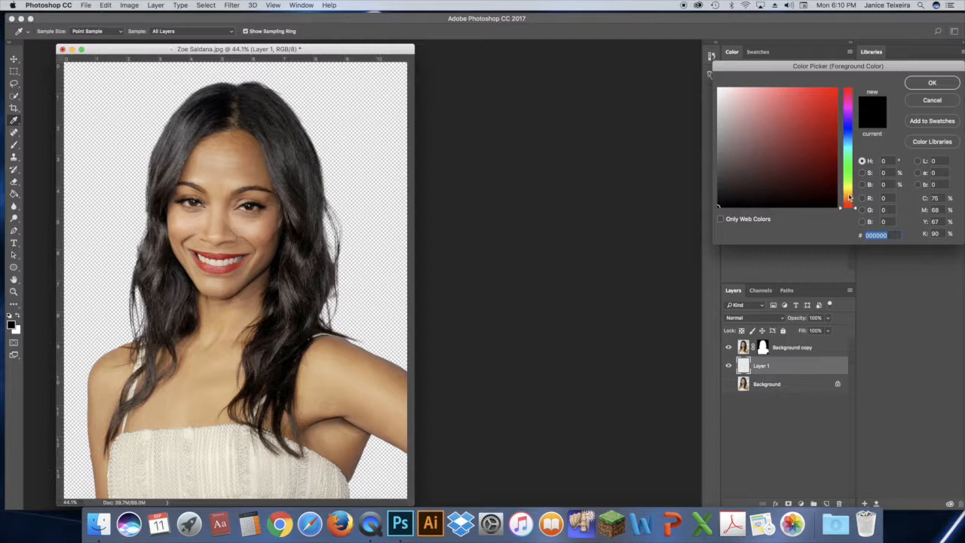
drag(850, 198, 850, 195)
click(828, 97)
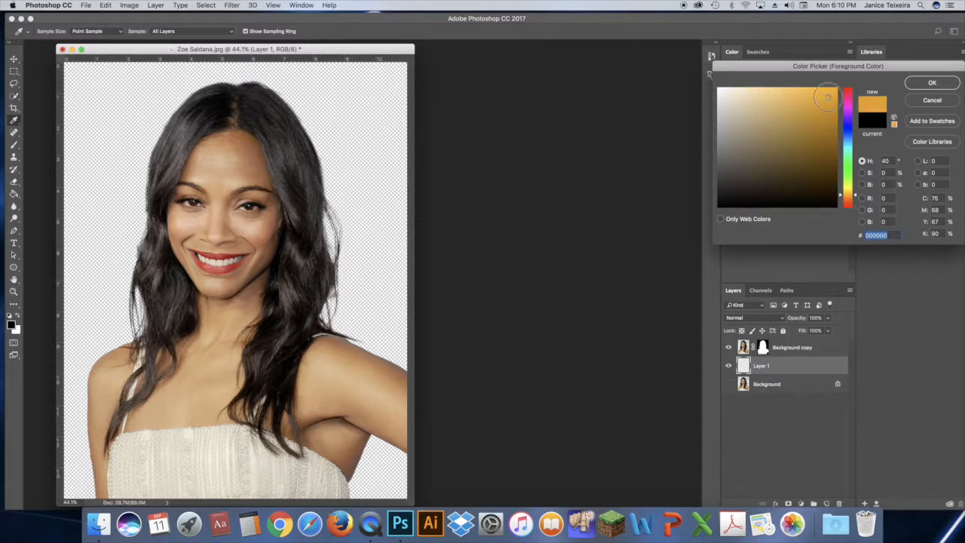
click(932, 84)
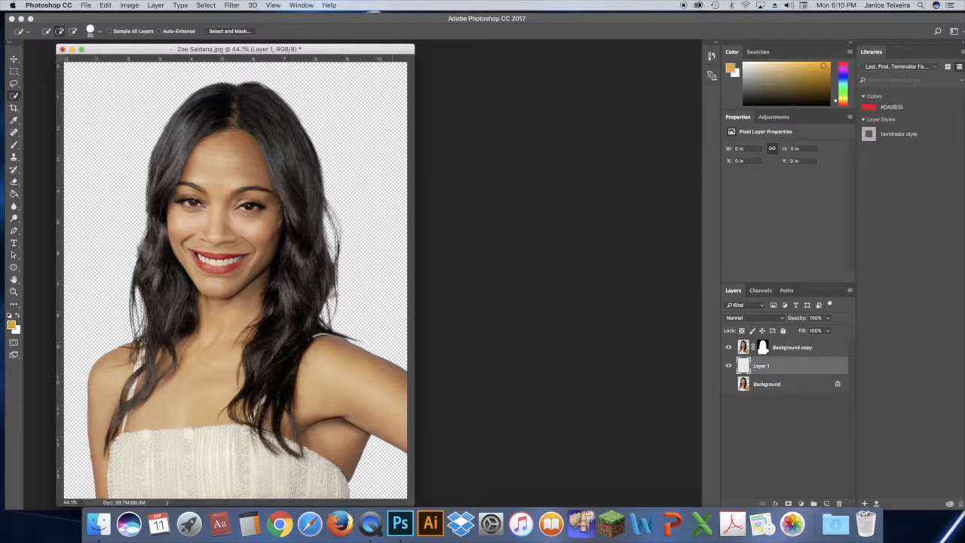
click(14, 193)
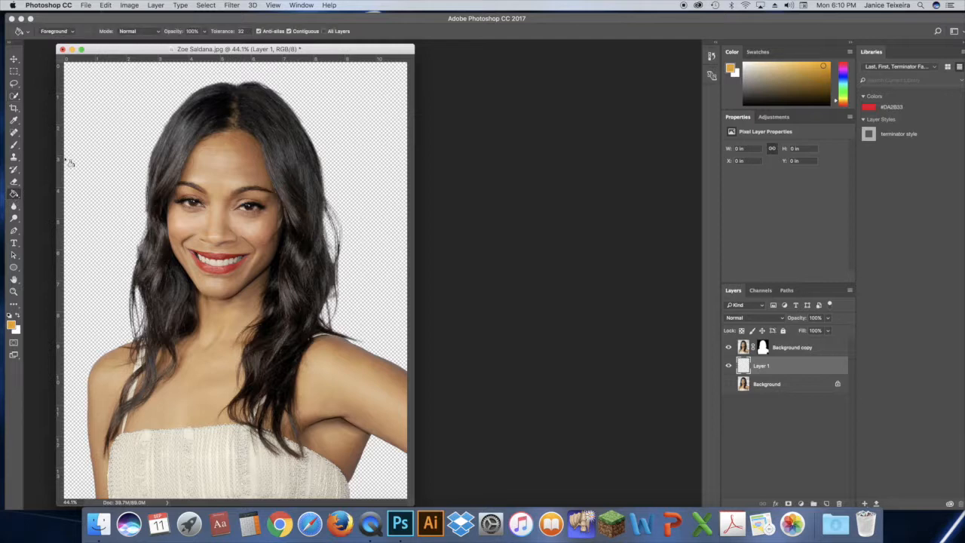
click(105, 121)
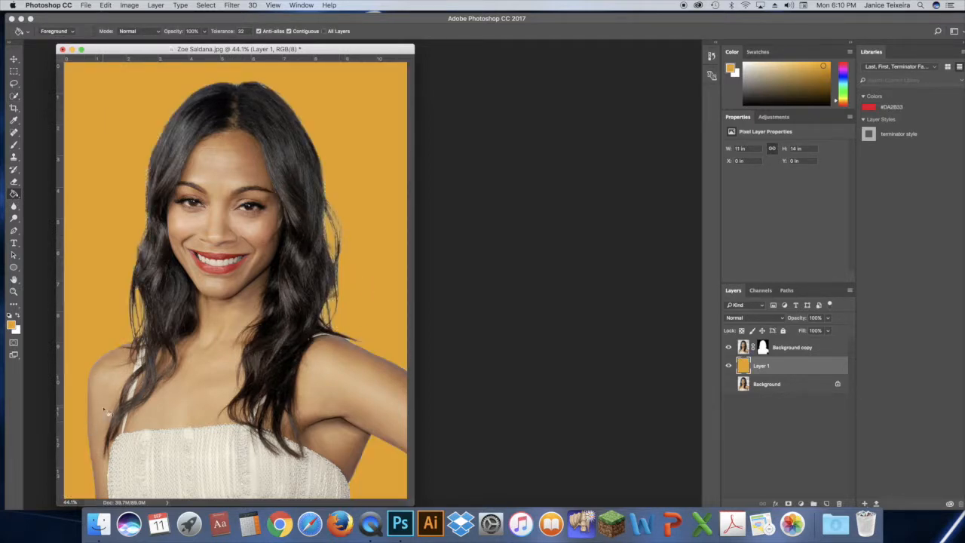
Examine the cutout's hair edges against the orange background at 200% magnification
click(14, 292)
click(167, 275)
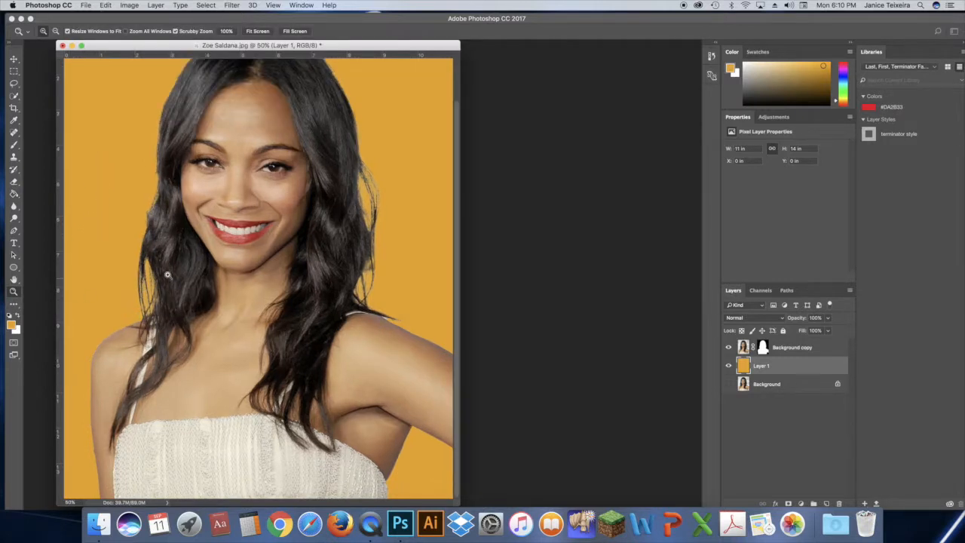
click(140, 279)
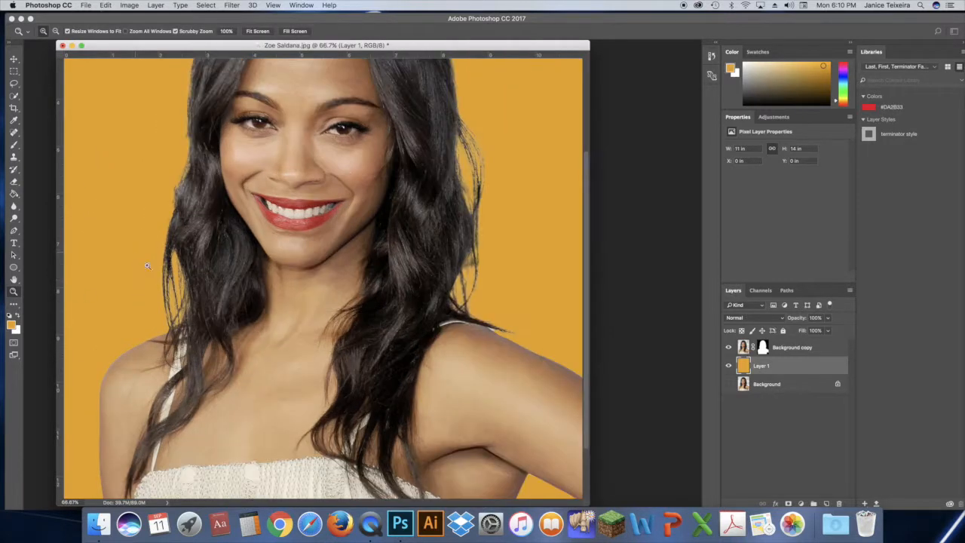
click(181, 281)
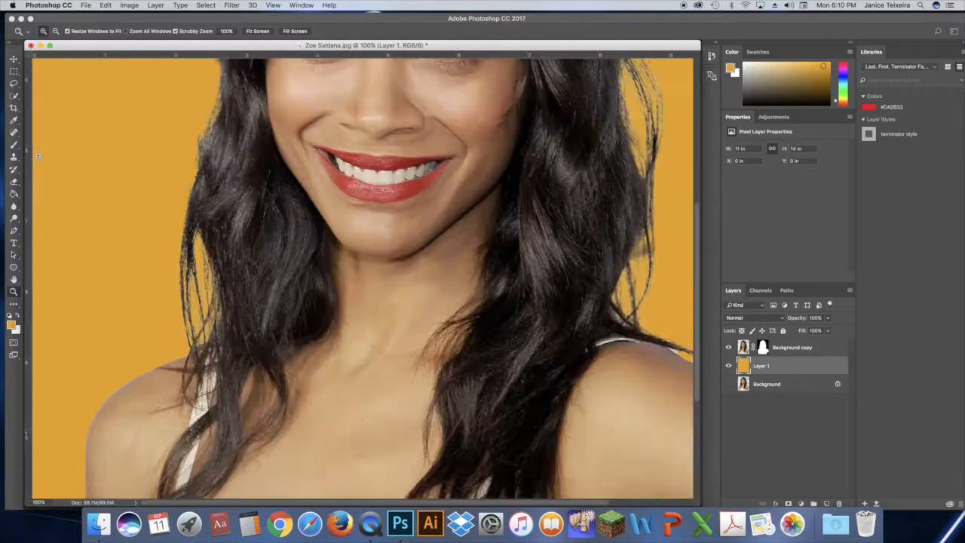
click(208, 282)
click(14, 279)
drag(353, 166, 306, 301)
drag(336, 141, 254, 249)
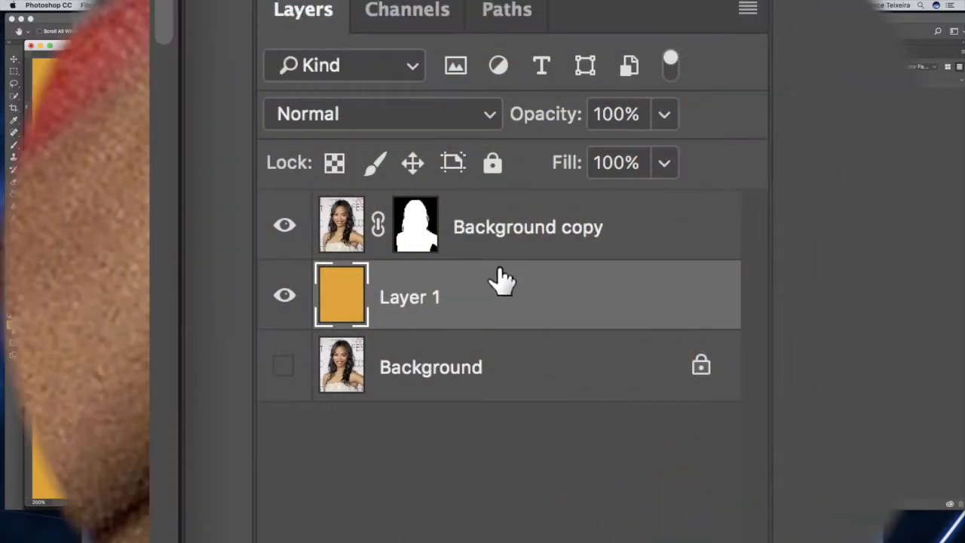
Target the Background copy layer's mask and ready the Brush tool with black as foreground color and 50% hardness
click(548, 224)
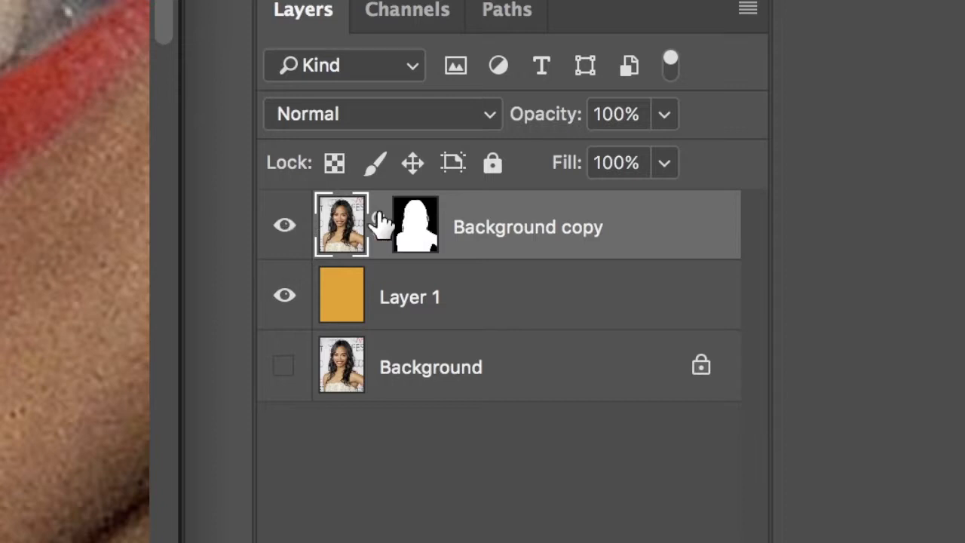
click(417, 234)
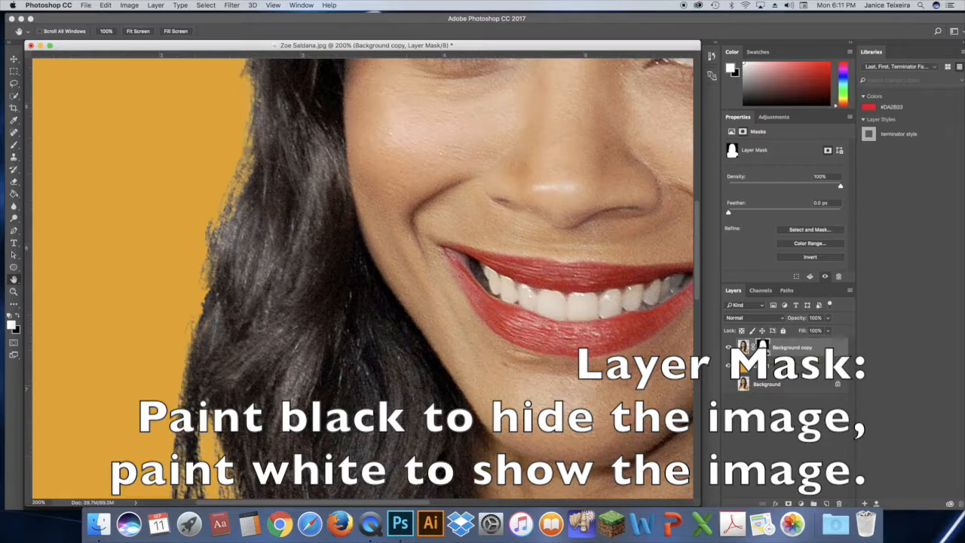
click(19, 317)
click(14, 145)
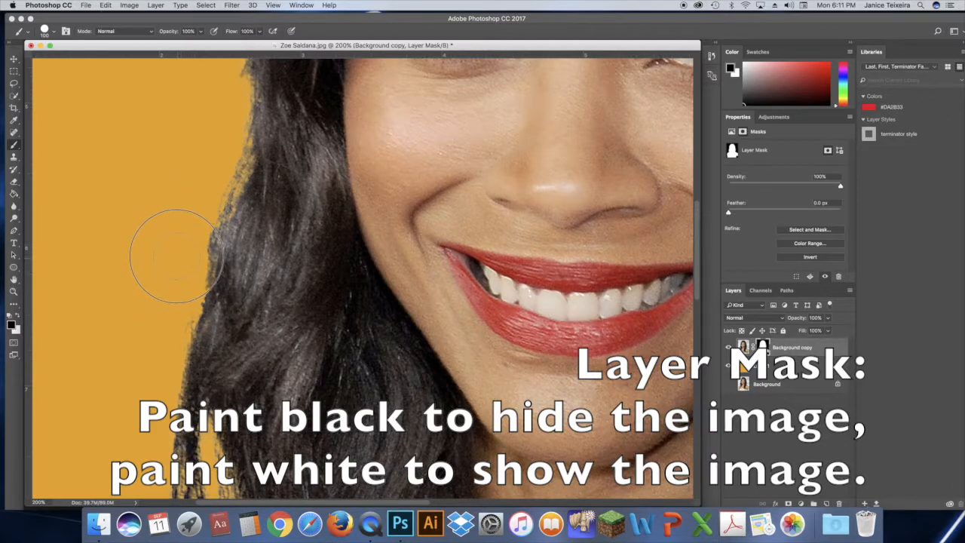
click(54, 31)
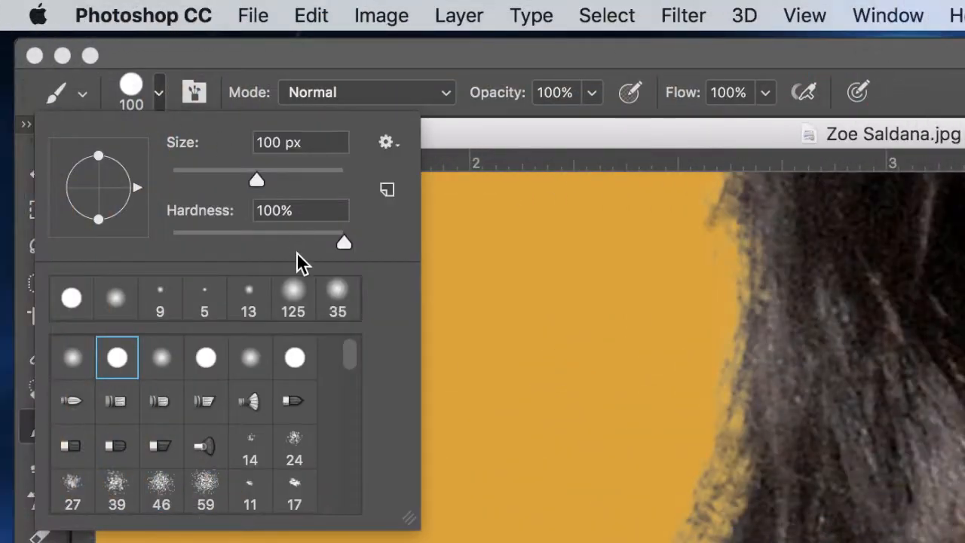
drag(343, 241, 255, 241)
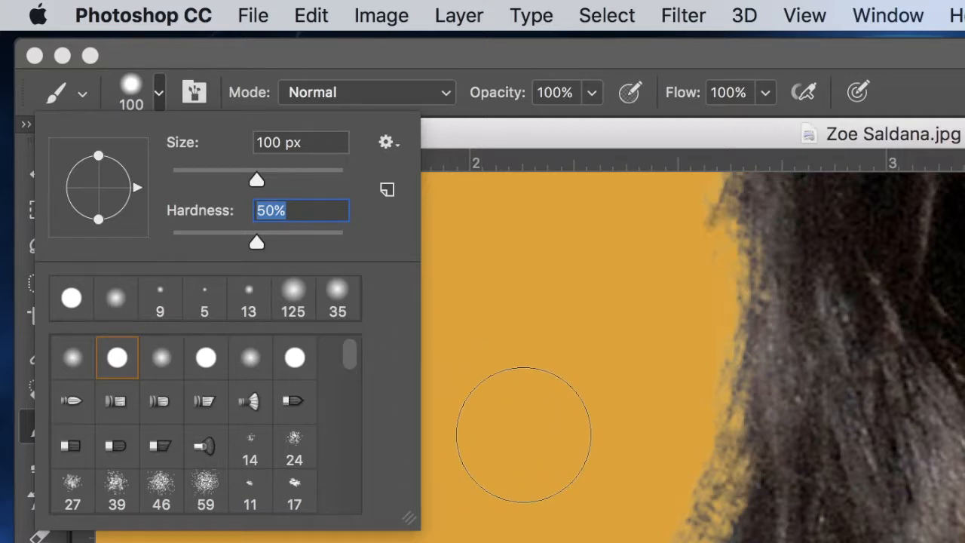
click(523, 433)
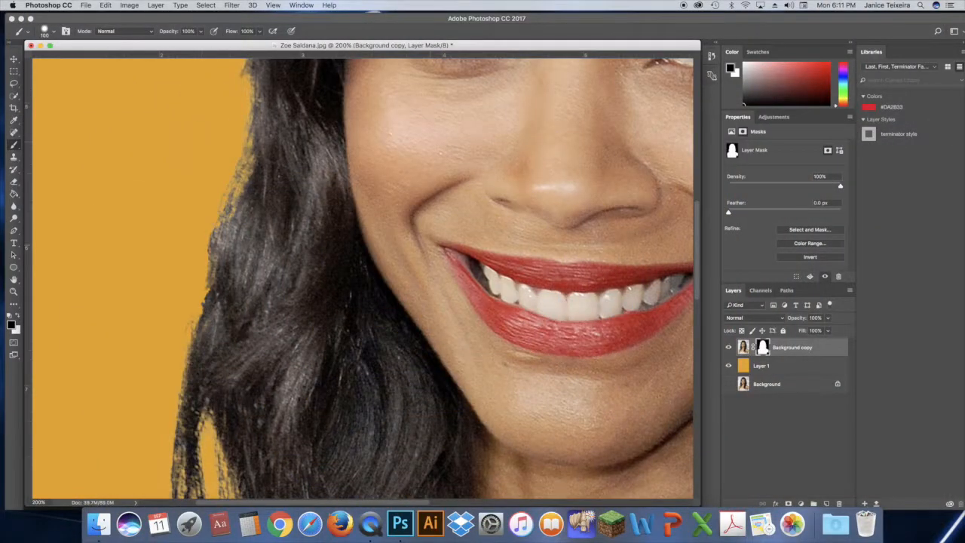
Paint black on the Background copy mask to clear stray fringe outside the hair edge beside the image-left cheek
drag(696, 274, 699, 259)
mouse_move(208, 123)
mouse_down()
mouse_move(222, 154)
mouse_move(222, 131)
mouse_move(215, 168)
mouse_move(226, 156)
mouse_move(226, 187)
mouse_move(211, 194)
mouse_move(197, 251)
mouse_up()
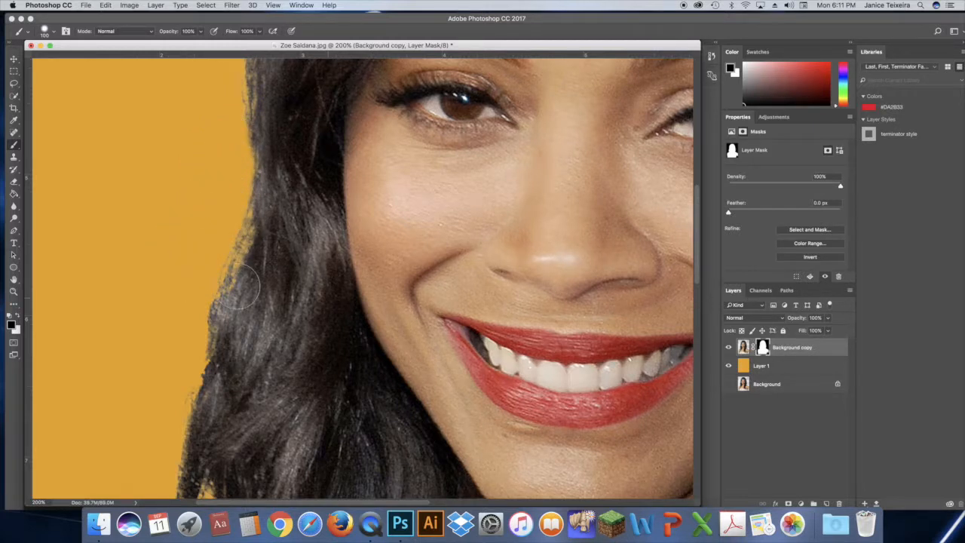
Try restoring the sparse hair edge beside the image-left cheek by painting white on the mask, and undo the stroke
click(18, 316)
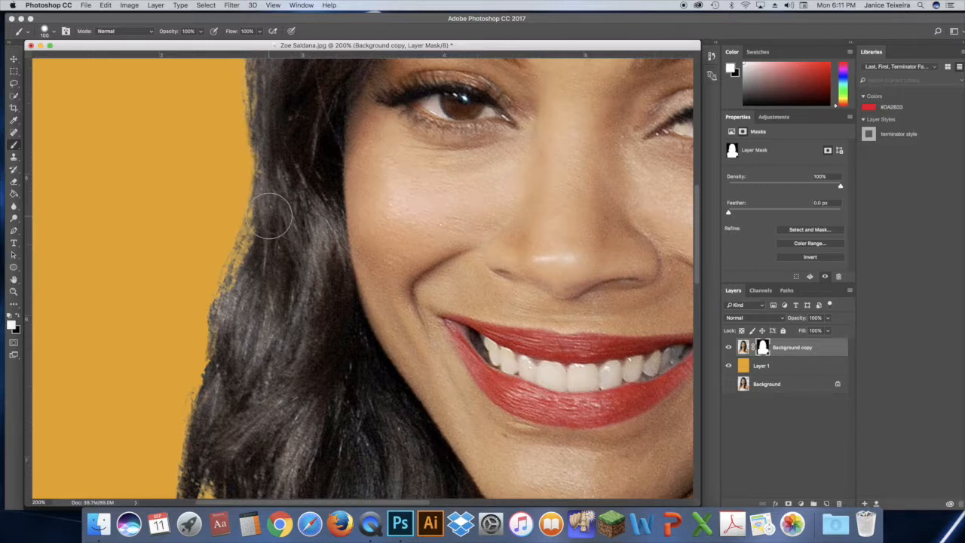
mouse_move(272, 216)
mouse_down()
mouse_move(244, 263)
mouse_move(239, 293)
mouse_up()
key(bracketleft)
key(bracketleft)
key(bracketleft)
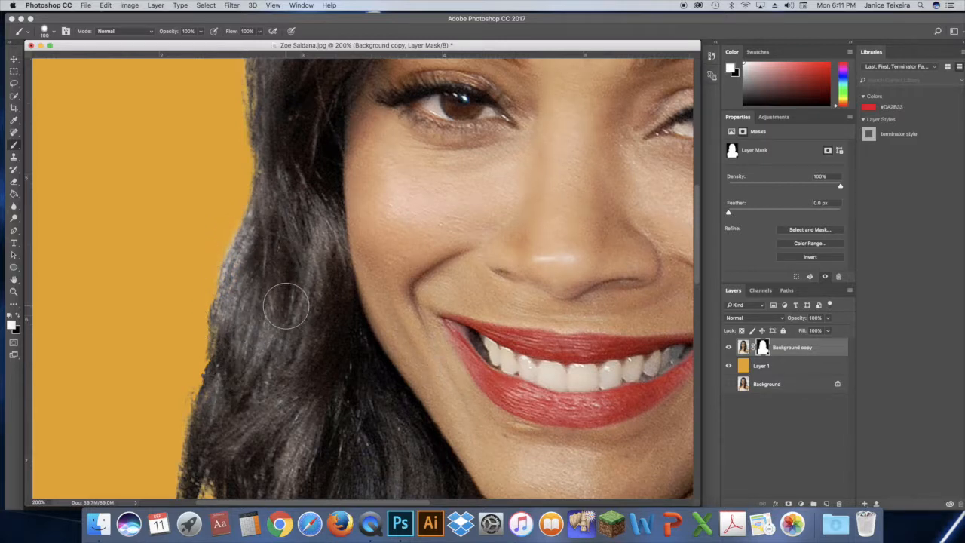
key(super+z)
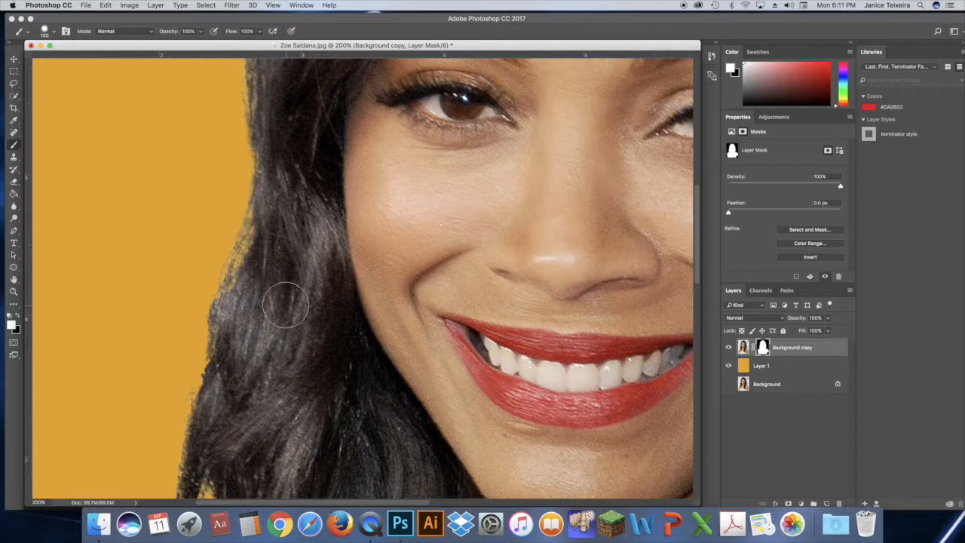
Paint black on the mask along the image-left hair edge beside the eye and eyebrow to remove leftover fringe
click(13, 291)
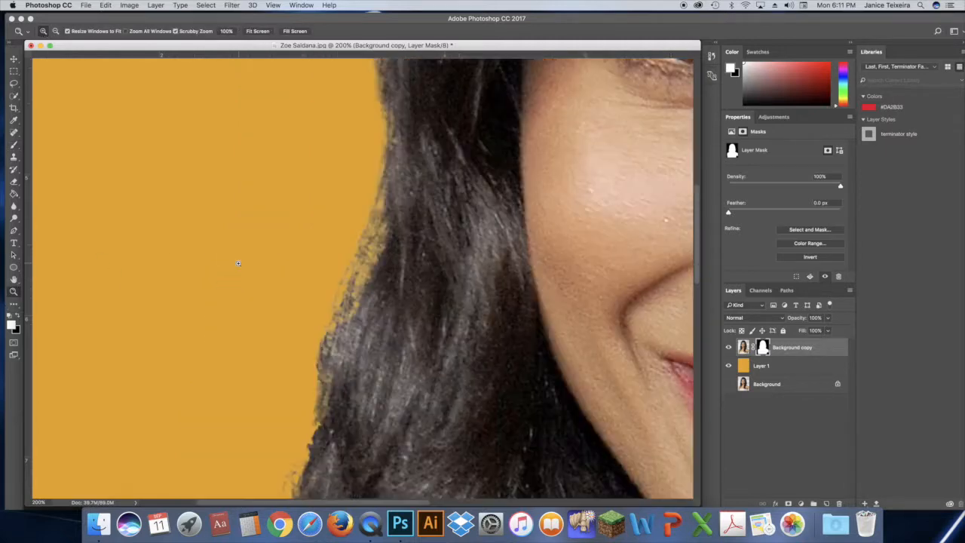
click(242, 261)
click(379, 273)
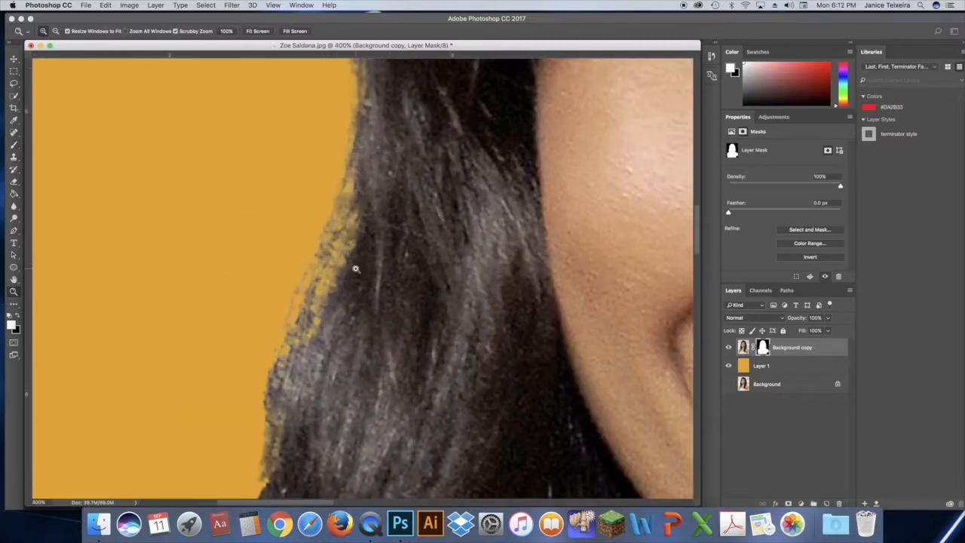
click(355, 268)
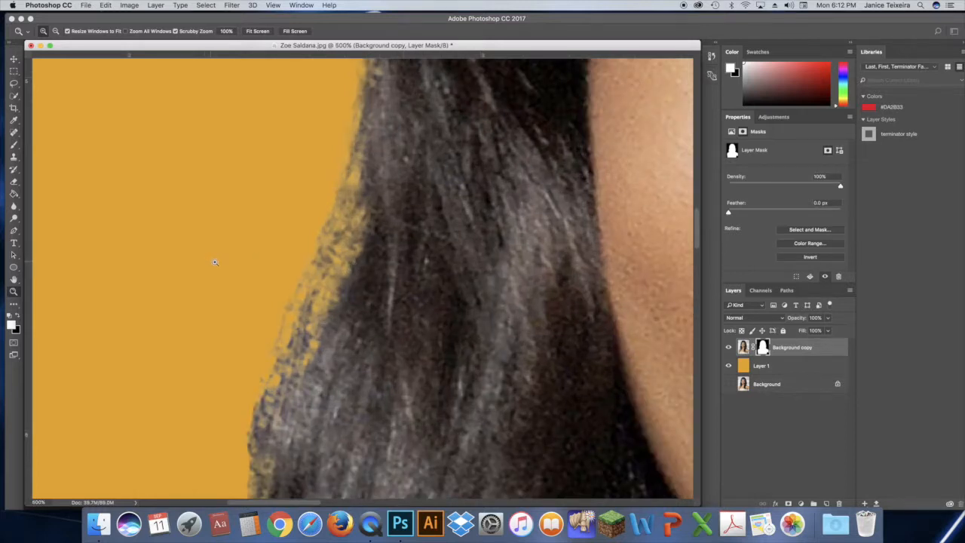
key(super+minus)
key(super+minus)
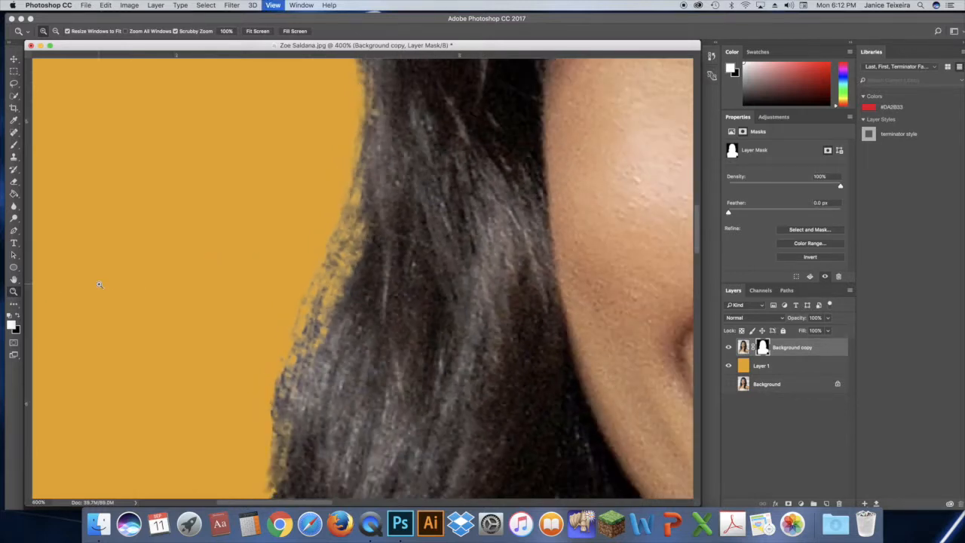
click(14, 280)
drag(357, 150, 327, 304)
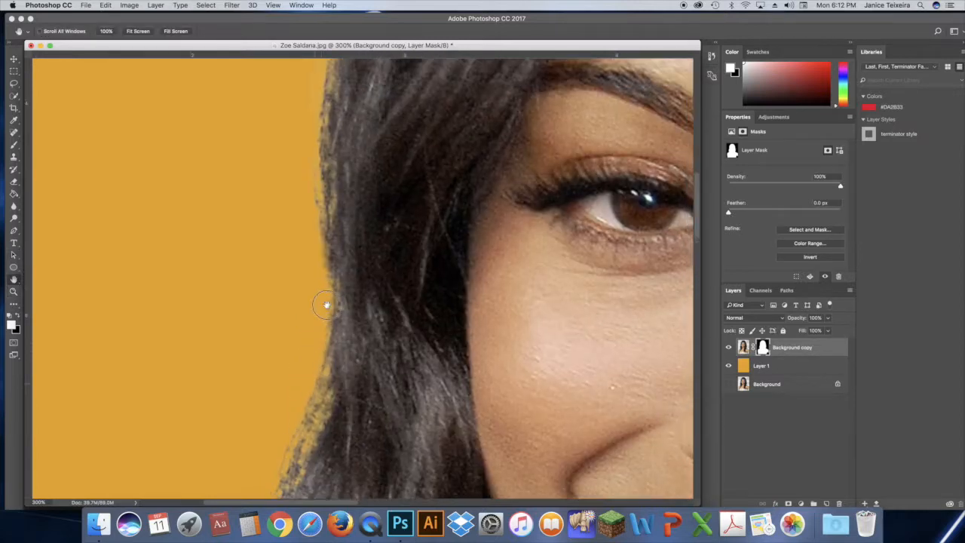
drag(362, 168, 328, 259)
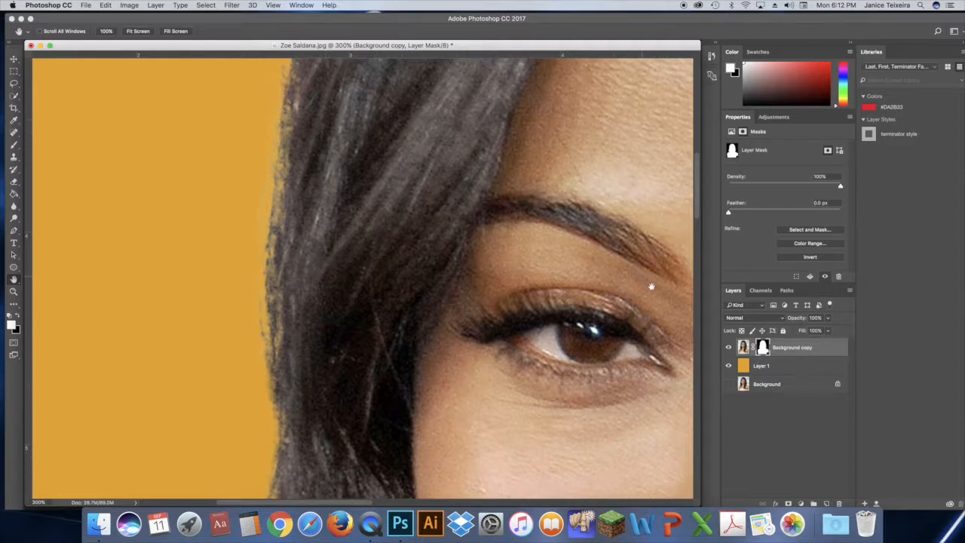
click(19, 315)
click(14, 145)
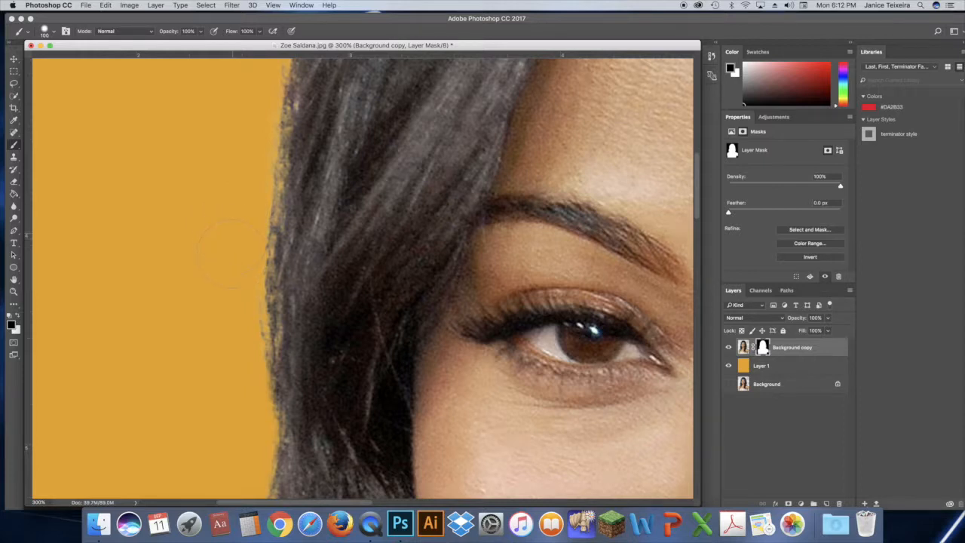
drag(231, 287, 234, 311)
Clean the mask with the black brush along the outer hair curve from the image-left forehead up to the crown
drag(698, 202, 695, 172)
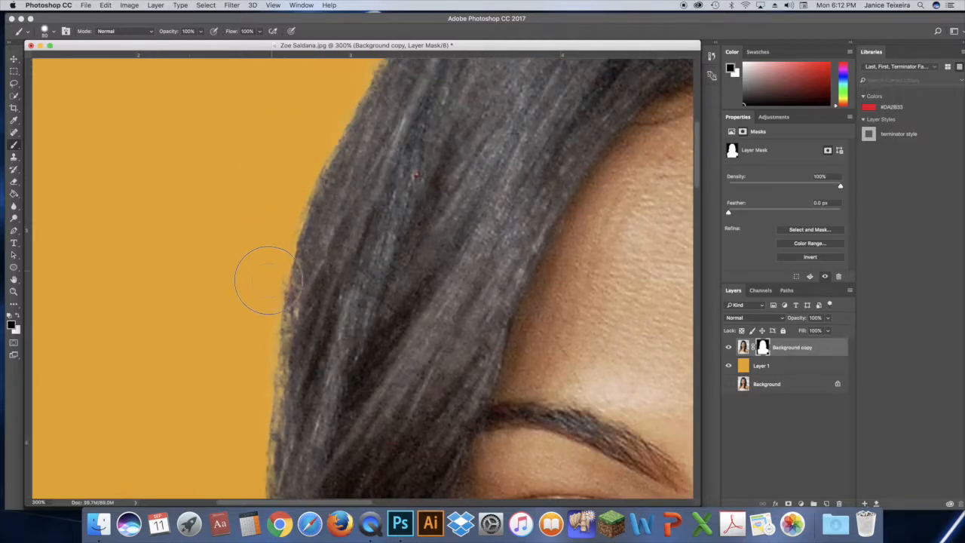
click(13, 279)
mouse_move(450, 100)
mouse_down()
mouse_move(372, 173)
mouse_move(234, 364)
mouse_up()
key(b)
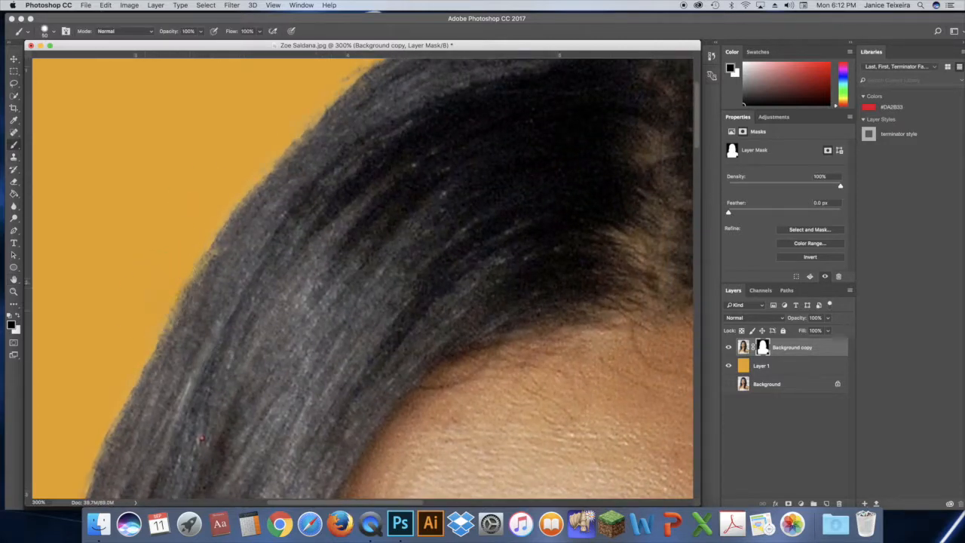
key(space)
drag(450, 121, 304, 205)
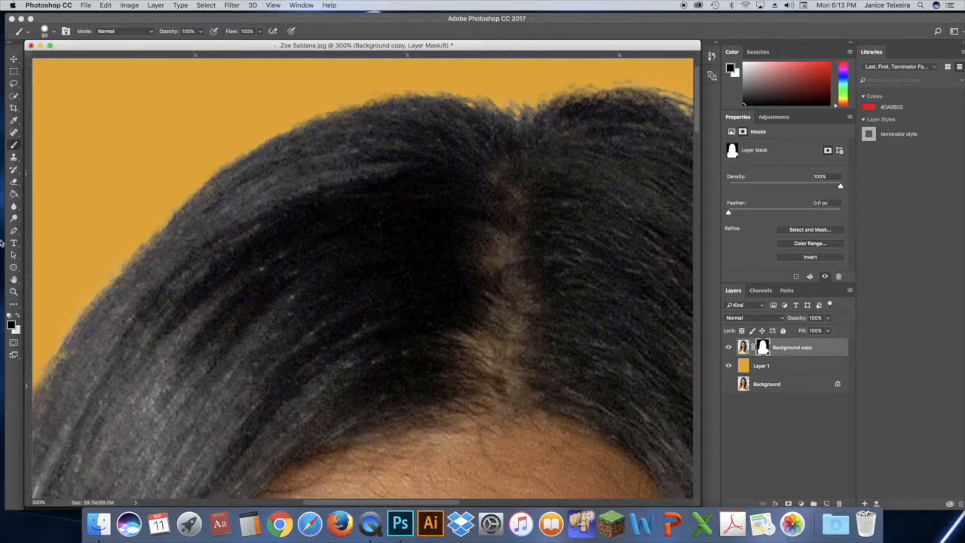
Remove stray hairs from the mask over the crown and down the upper image-right side of the head
key(space)
mouse_move(563, 222)
mouse_down()
mouse_move(325, 251)
mouse_move(274, 246)
mouse_up()
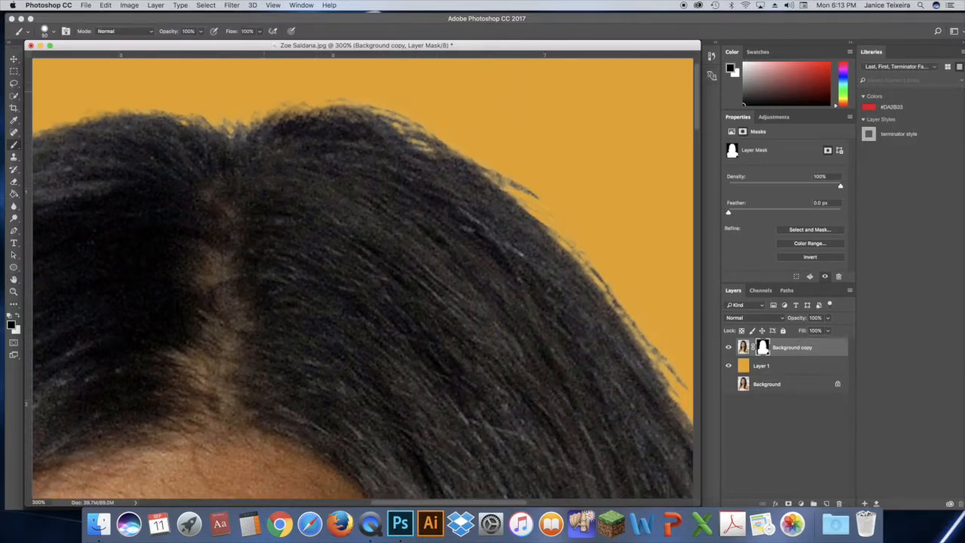
key(space)
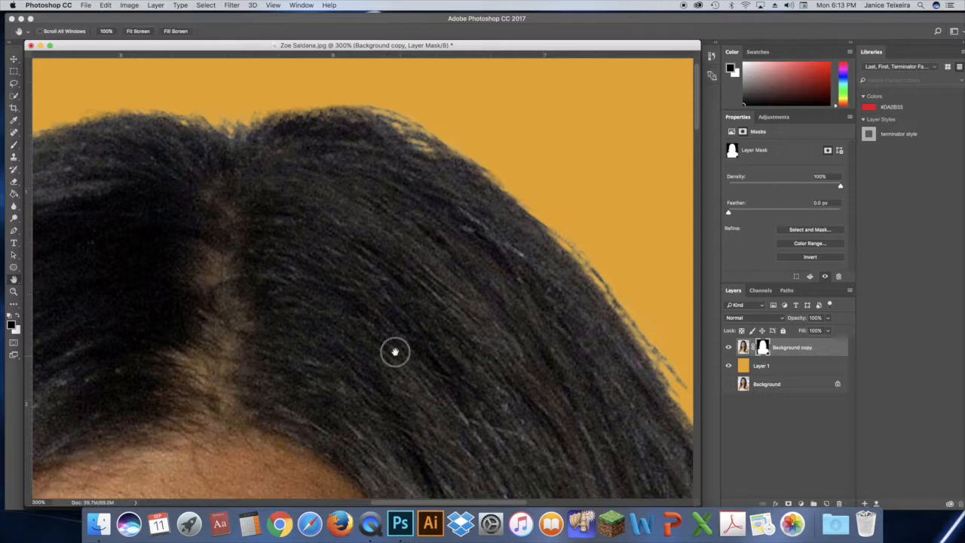
drag(396, 354, 203, 231)
mouse_move(537, 285)
mouse_down()
mouse_move(515, 235)
mouse_move(541, 283)
mouse_move(490, 201)
mouse_up()
key(space)
mouse_move(405, 352)
mouse_down()
mouse_move(398, 321)
mouse_move(273, 181)
mouse_up()
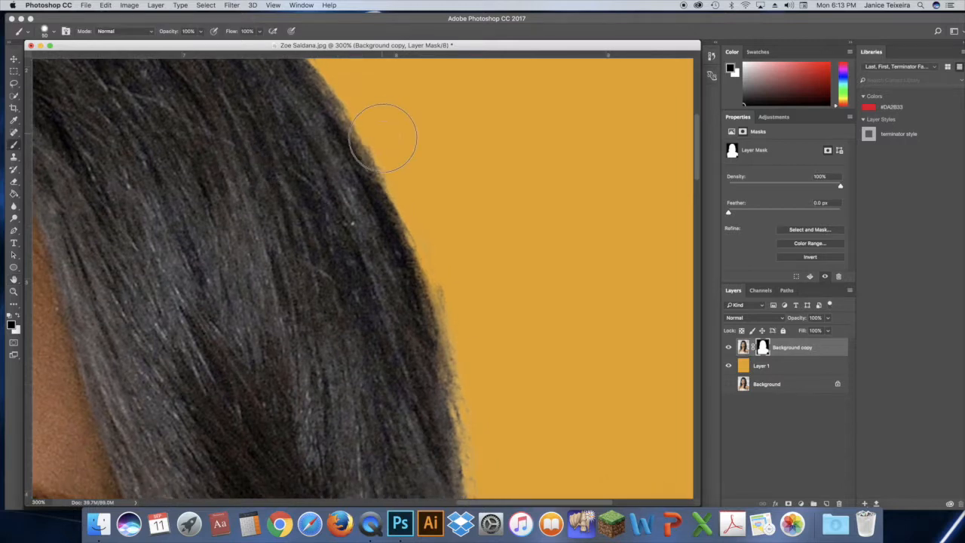
Clean the mask along the image-right hair edge down to the loose strands, and check the whole cutout
click(13, 279)
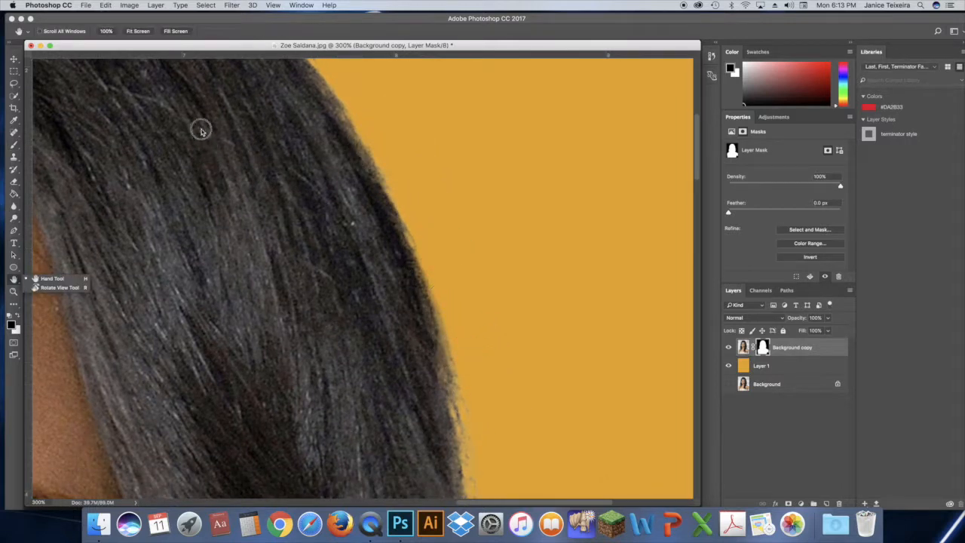
mouse_move(392, 386)
mouse_down()
mouse_move(293, 306)
mouse_move(263, 218)
mouse_move(288, 357)
mouse_up()
click(14, 144)
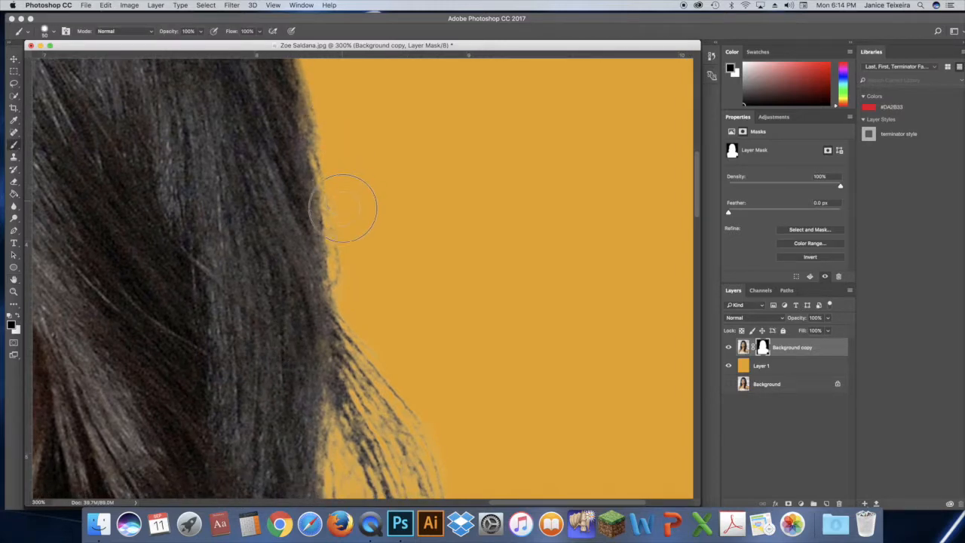
key(space)
scroll(338, 372, down, 5)
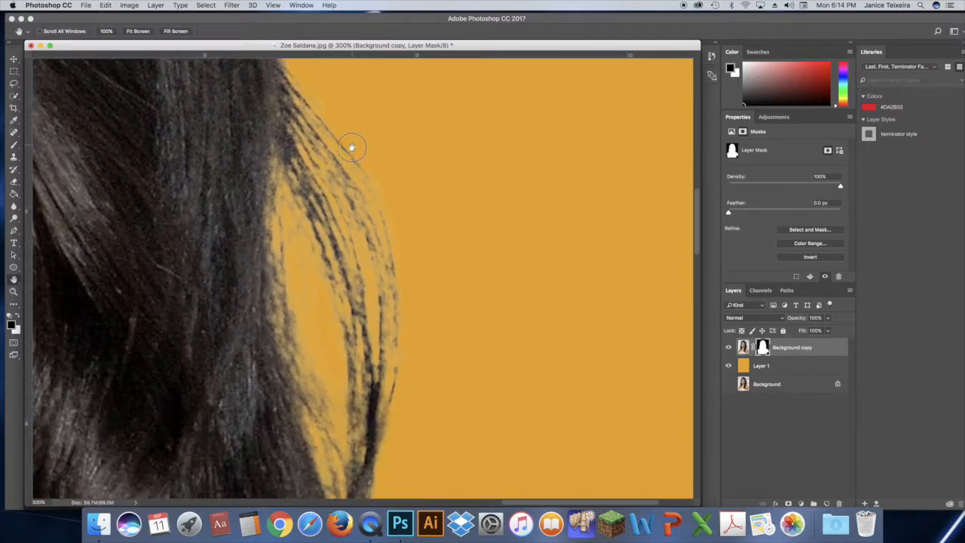
scroll(408, 187, down, 10)
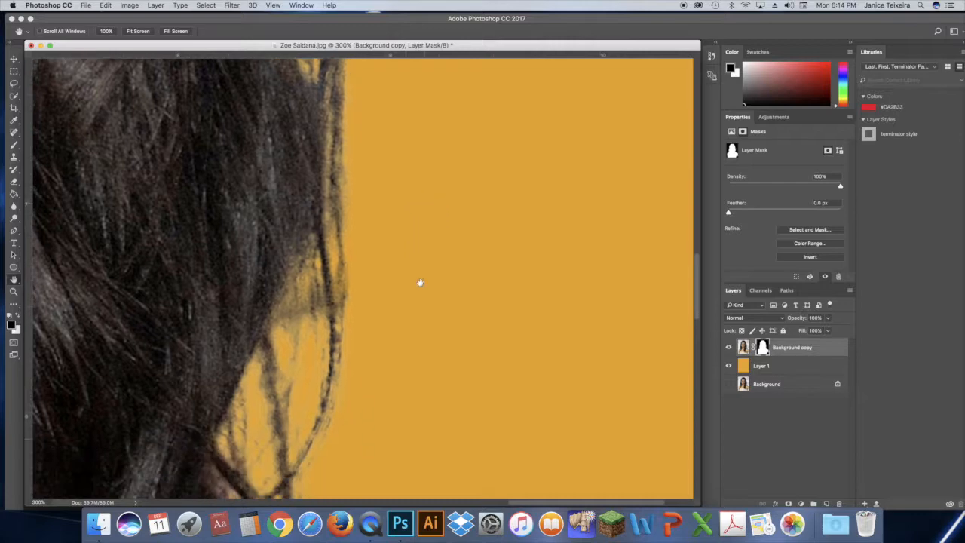
scroll(492, 378, down, 3)
key(super+0)
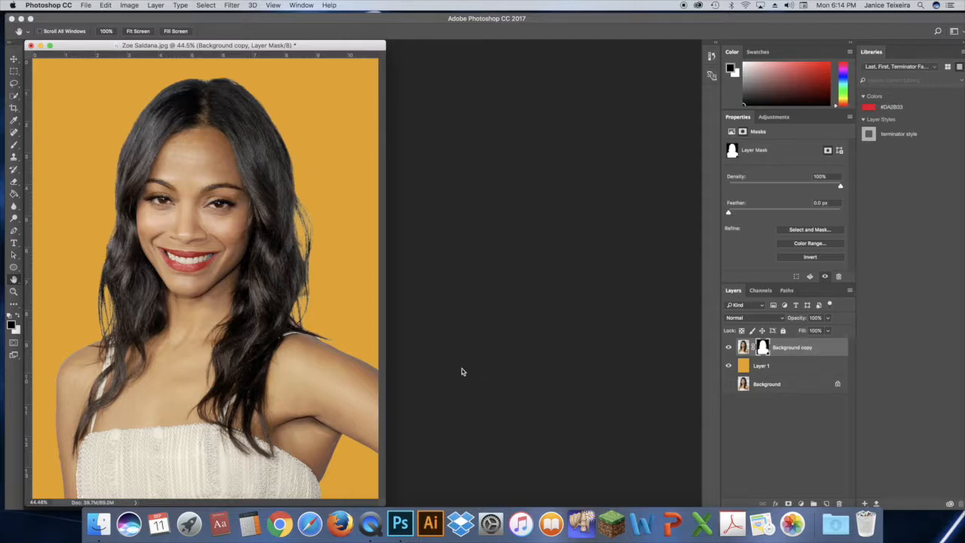
Delete the orange fill layer, rename the Background copy layer as Zoe, and leave the Zoe layer selected
drag(784, 369, 840, 505)
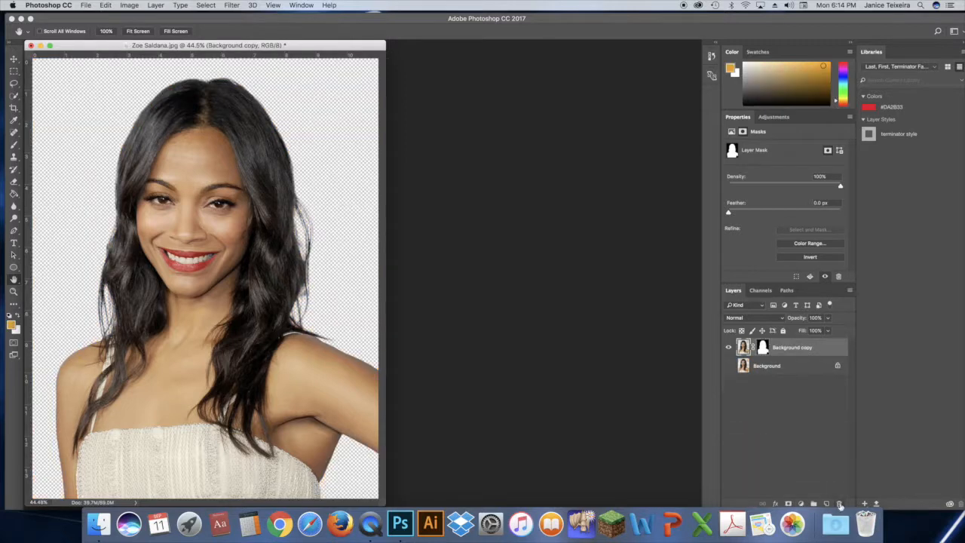
double_click(792, 347)
text(Zoe)
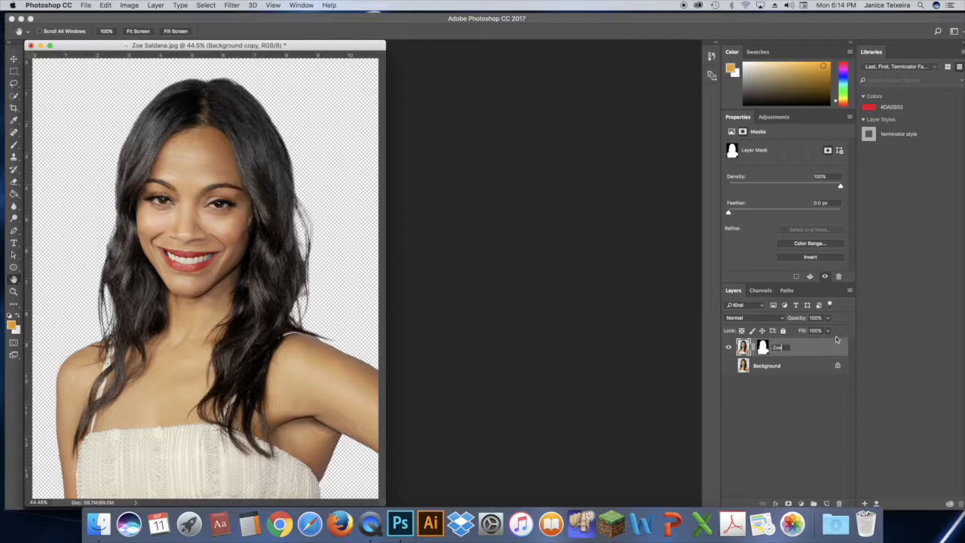
click(807, 368)
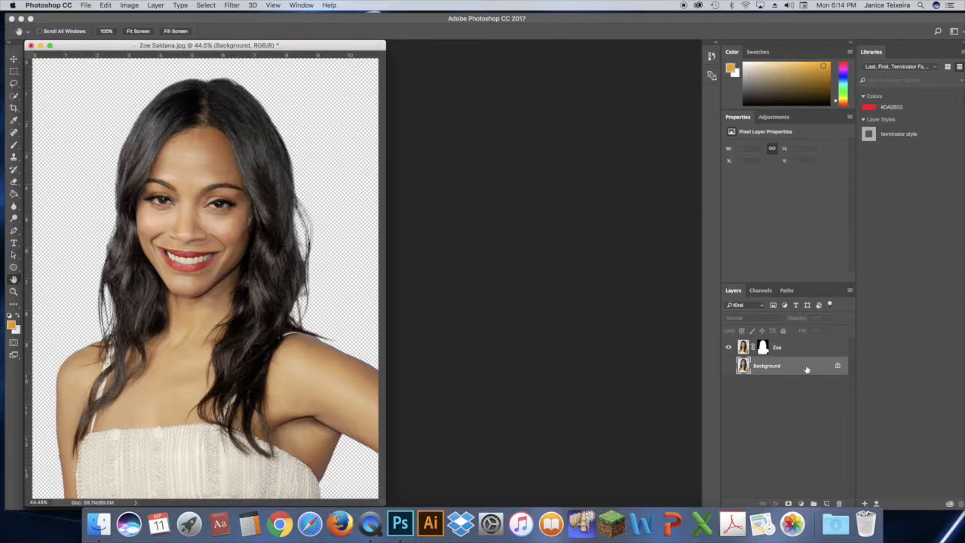
click(791, 348)
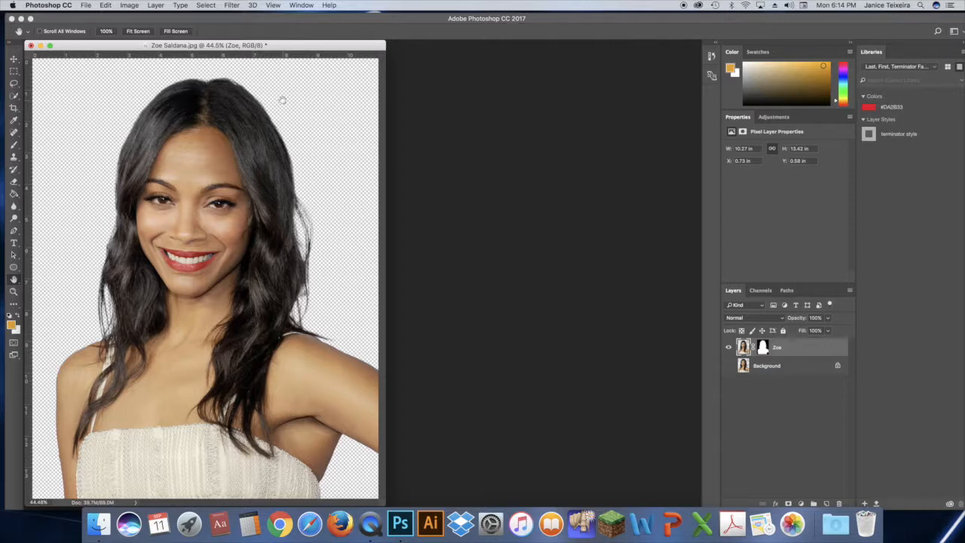
Start saving a new copy in Photoshop format with The Warhol Project folder inside Level 1 as the destination
click(86, 5)
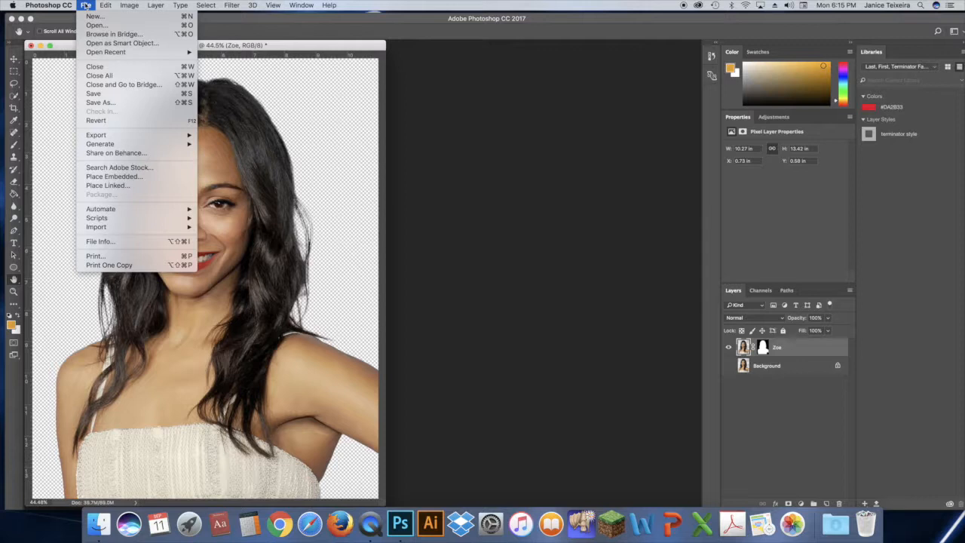
click(115, 103)
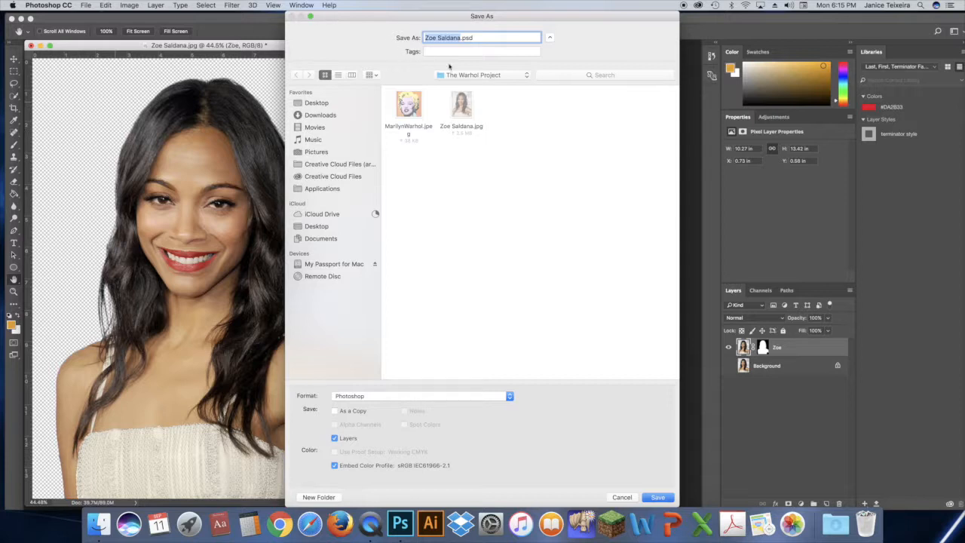
click(470, 77)
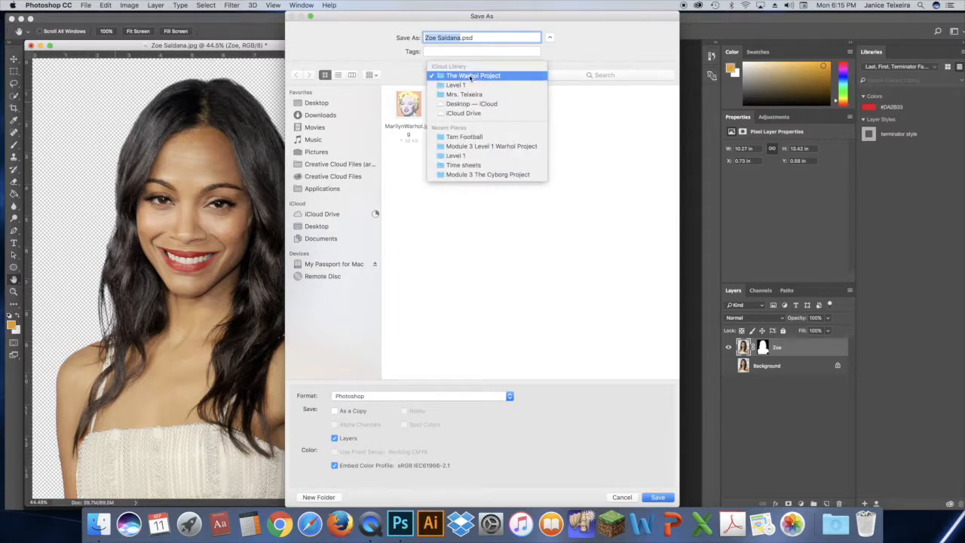
click(468, 74)
click(317, 103)
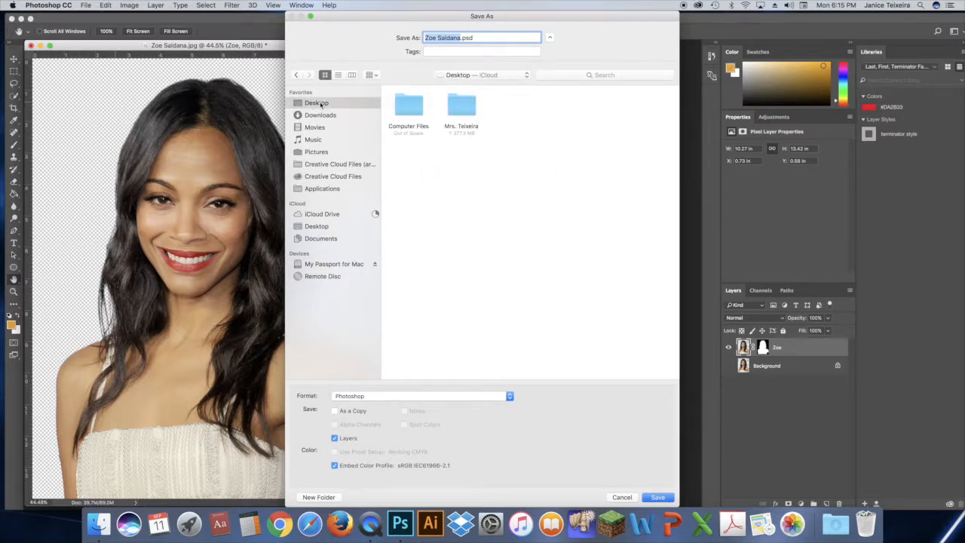
double_click(464, 106)
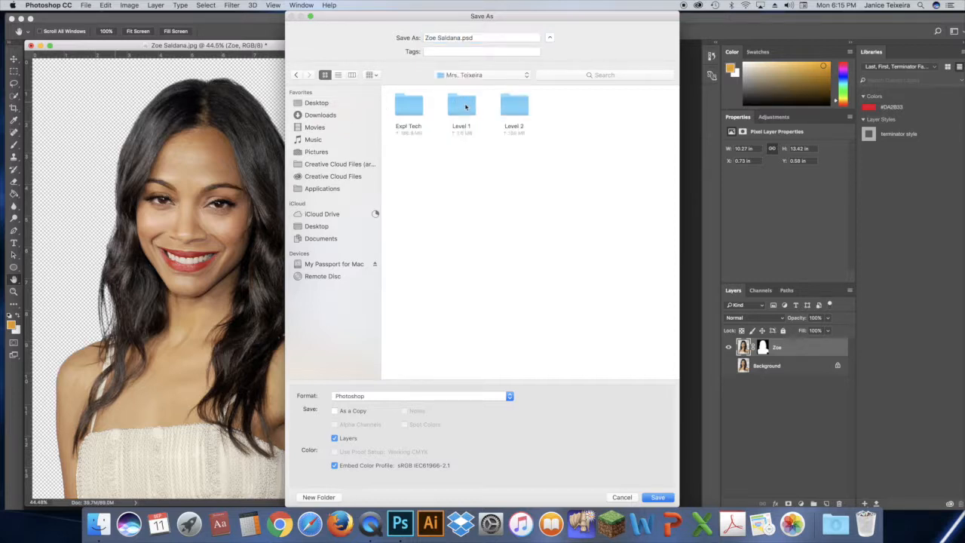
double_click(460, 114)
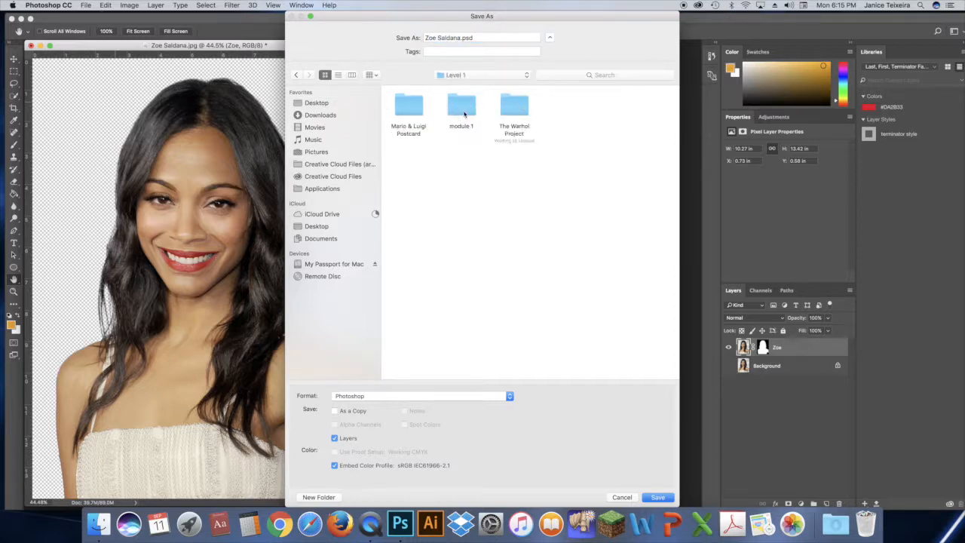
double_click(514, 107)
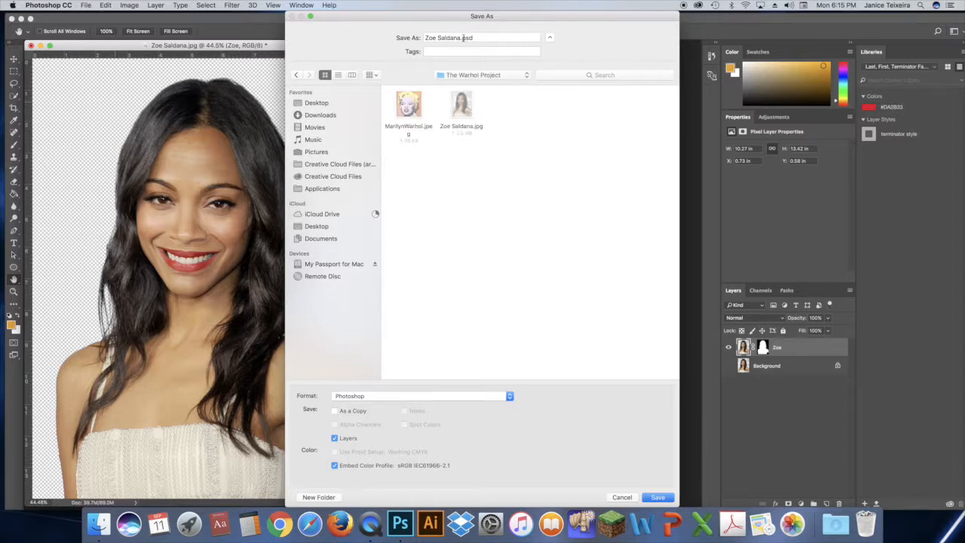
Name the file Last, First, Warhol.psd and save it
drag(460, 38, 413, 39)
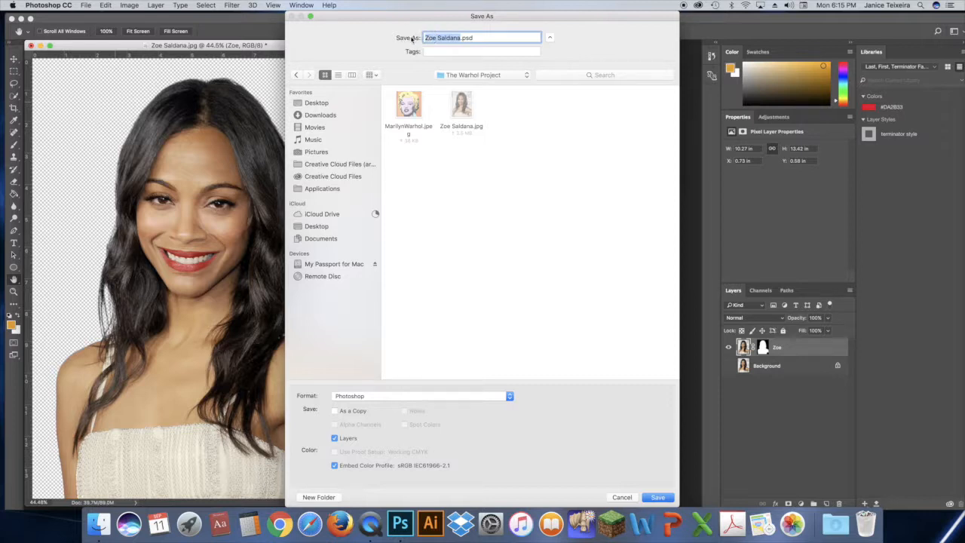
text(Last, First, Warhol)
click(659, 499)
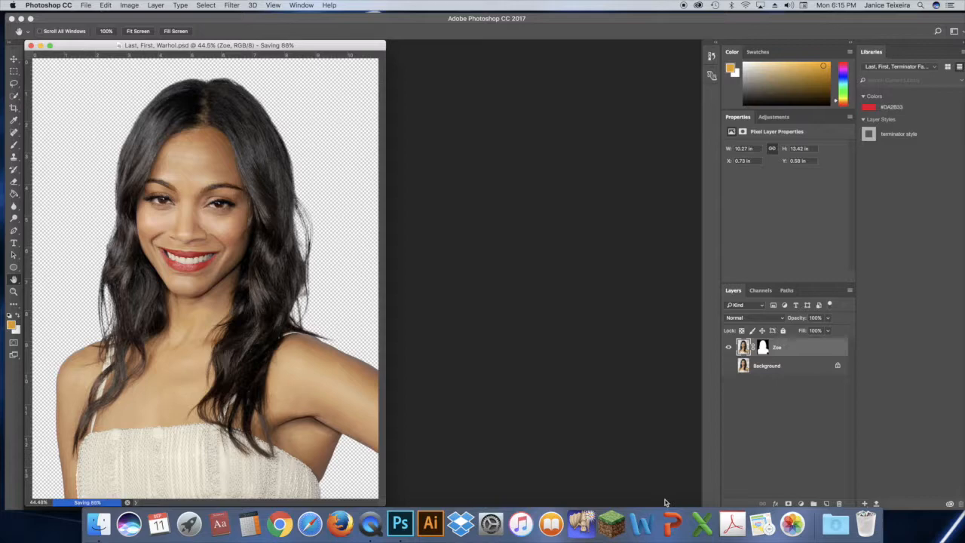